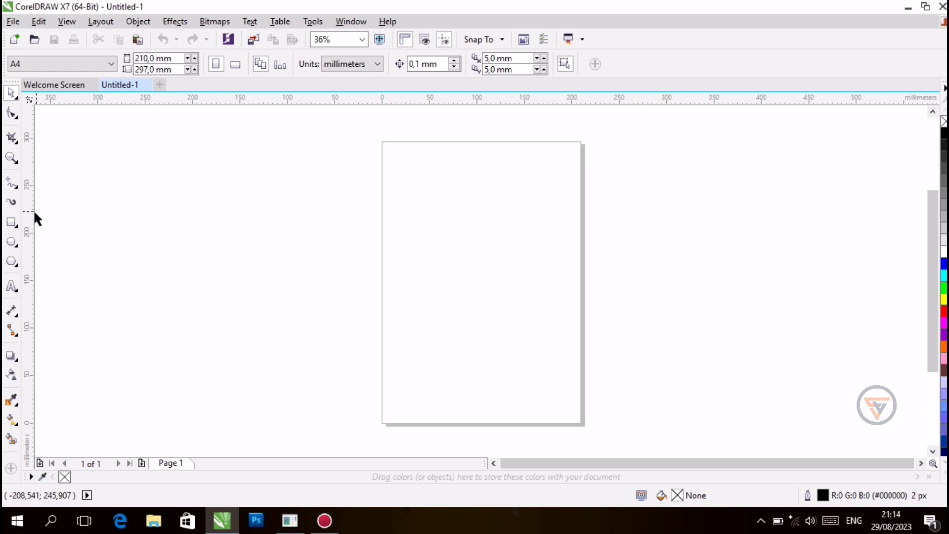
Draw a rectangle of about 105.9 × 80.1 mm near the page's top-left and select it
left_click(12, 222)
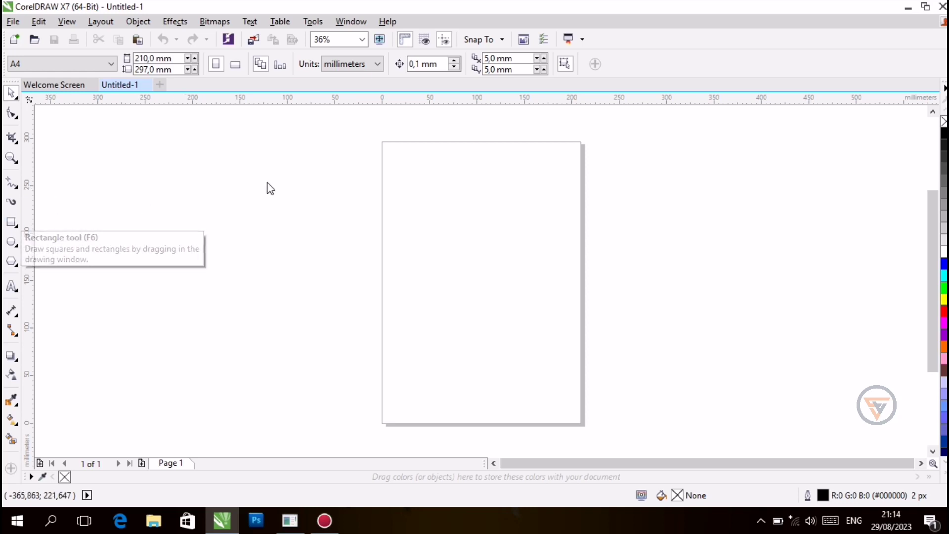
left_click_drag(385, 176, 486, 252)
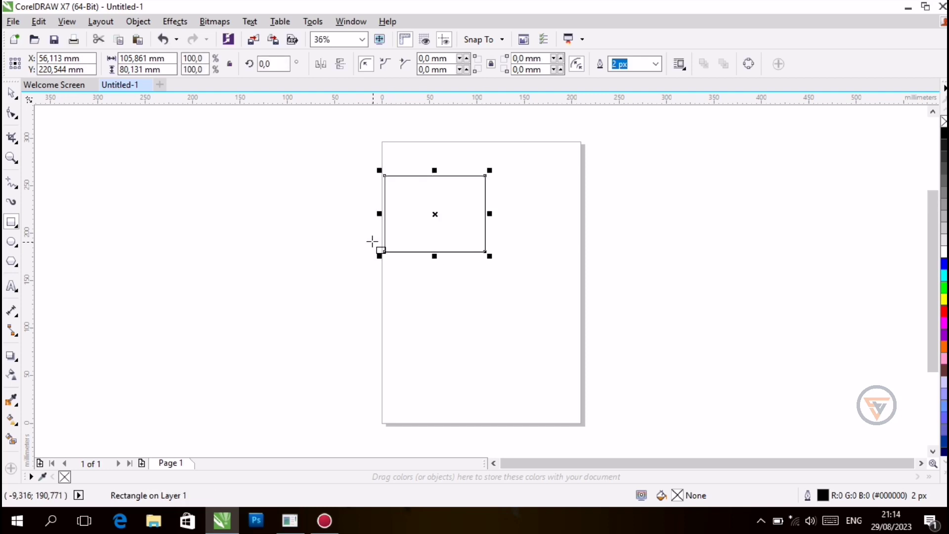
left_click(10, 94)
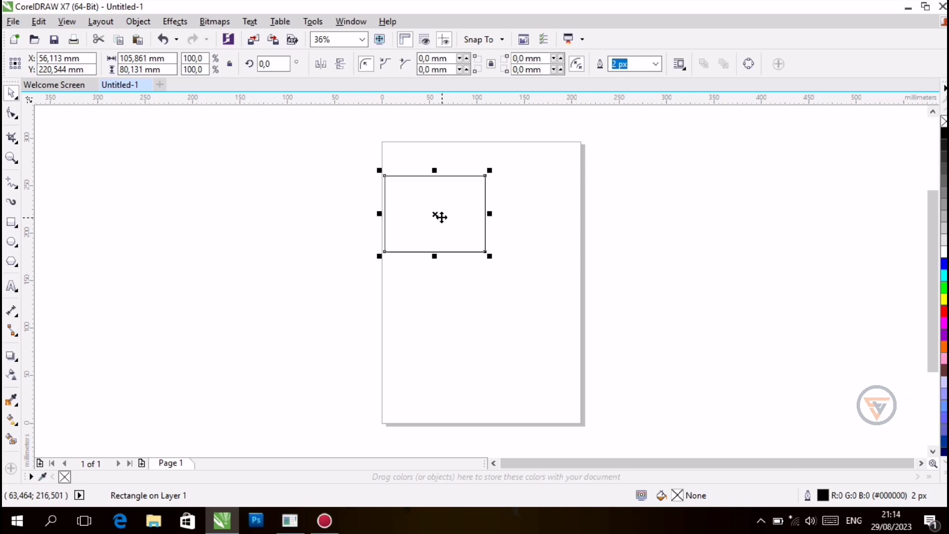
left_click(303, 224)
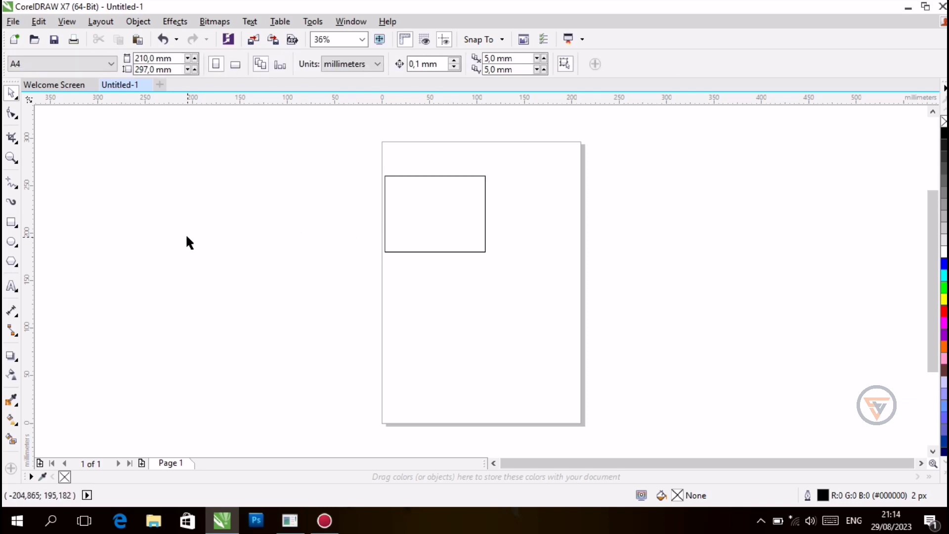
left_click(415, 217)
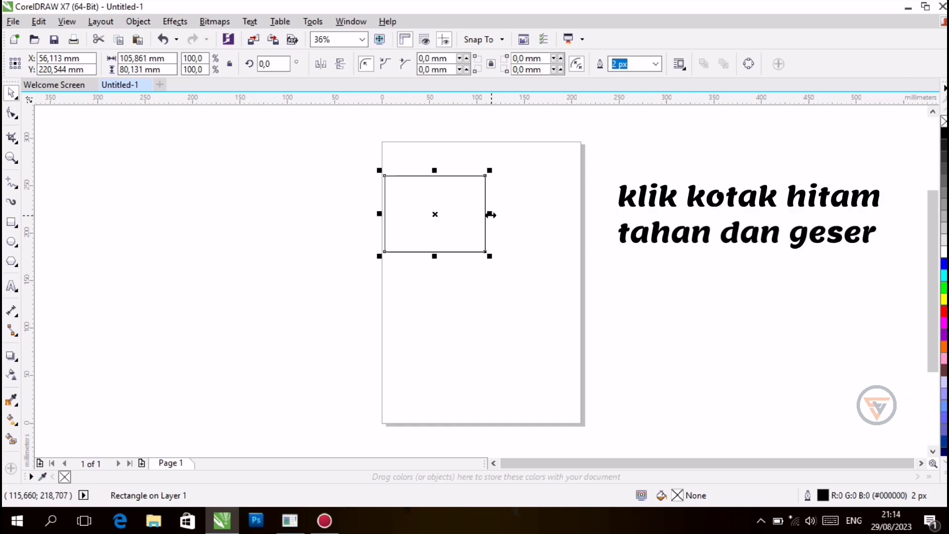
Stretch the rectangle by its side and corner handles to about 164.7 × 129.4 mm
left_click_drag(490, 215, 528, 215)
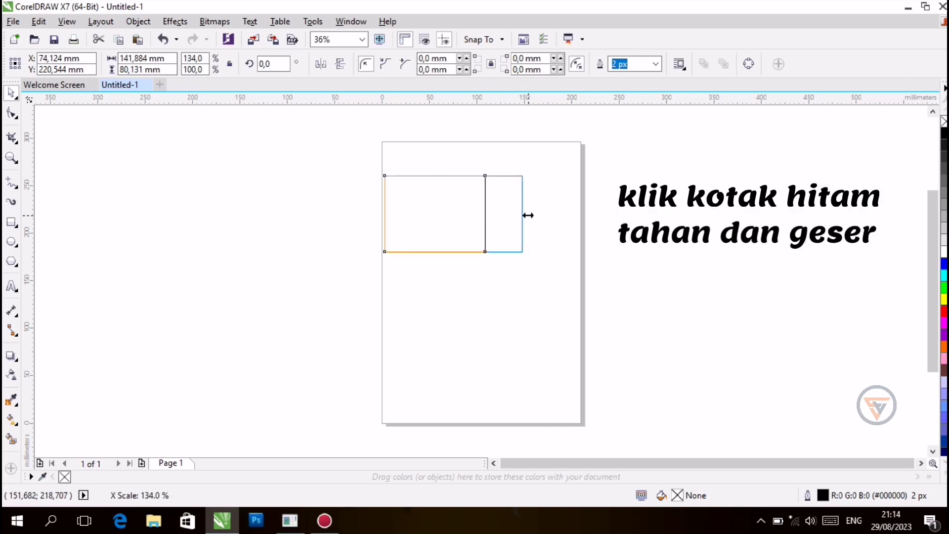
left_click_drag(528, 215, 528, 215)
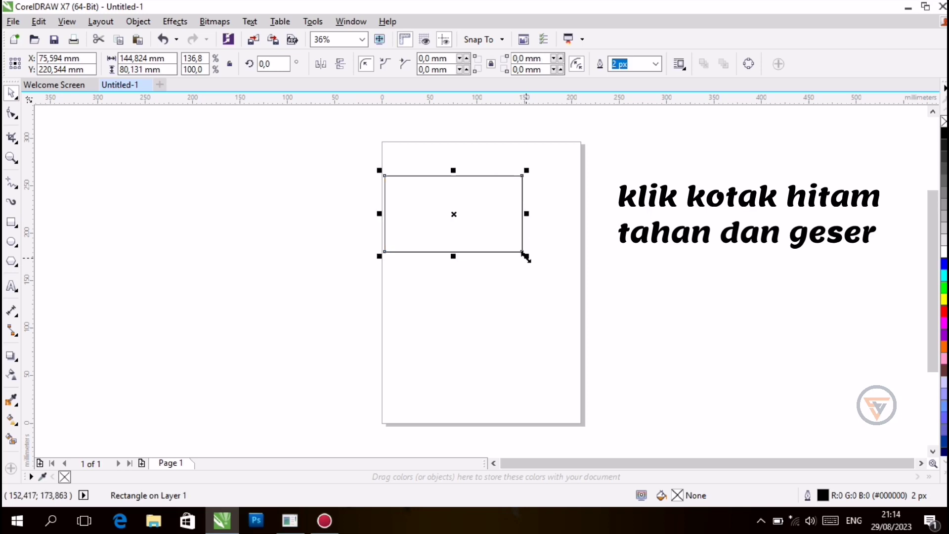
left_click_drag(524, 256, 540, 296)
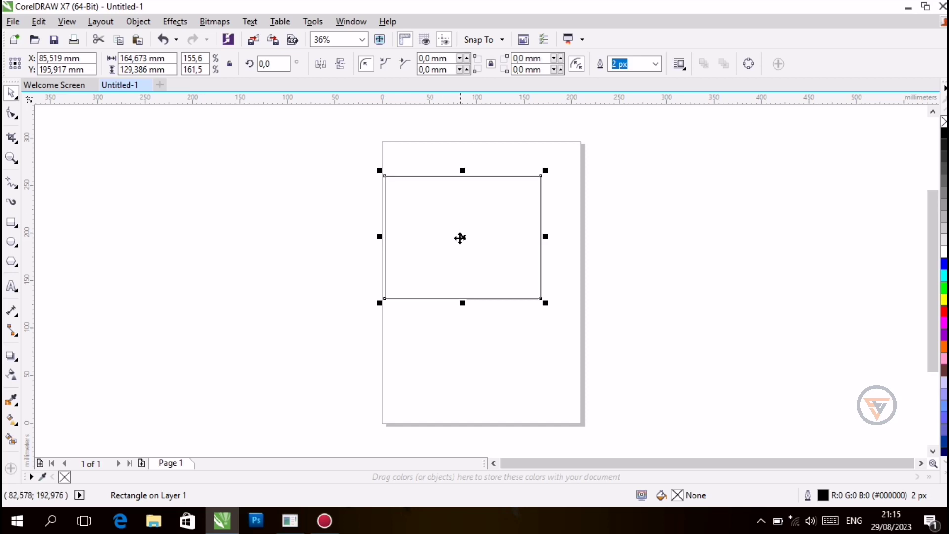
Rotate the rectangle with its corner rotate handles so it sits tilted across the page
left_click(489, 242)
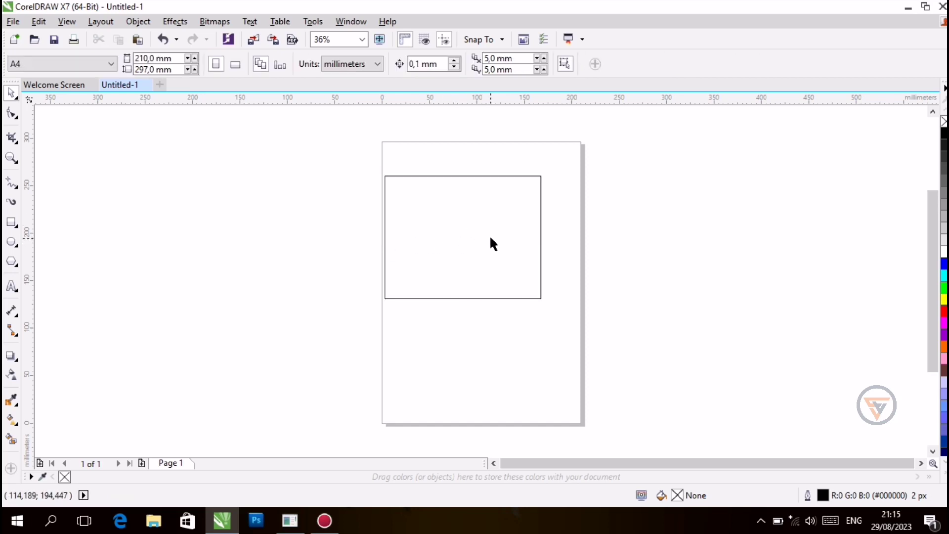
left_click(490, 239)
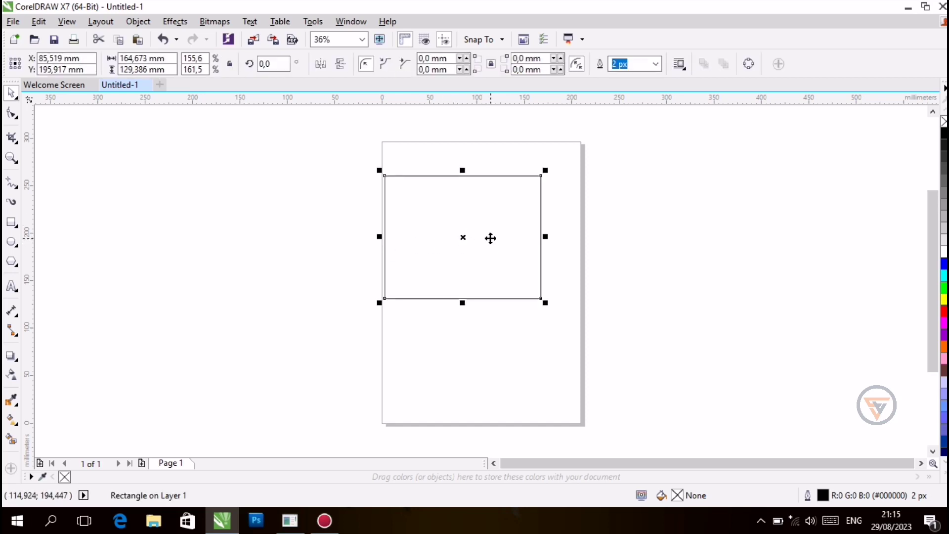
left_click(474, 237)
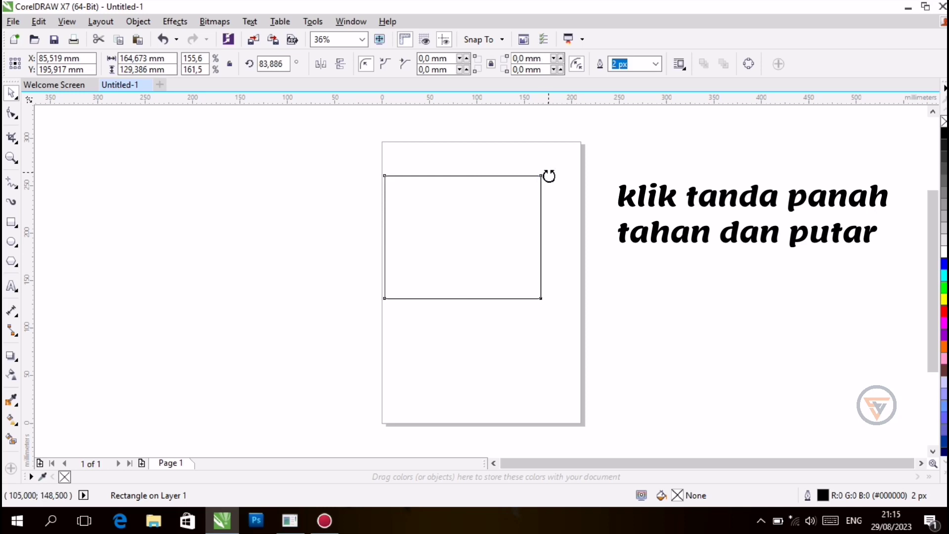
left_click_drag(545, 172, 548, 285)
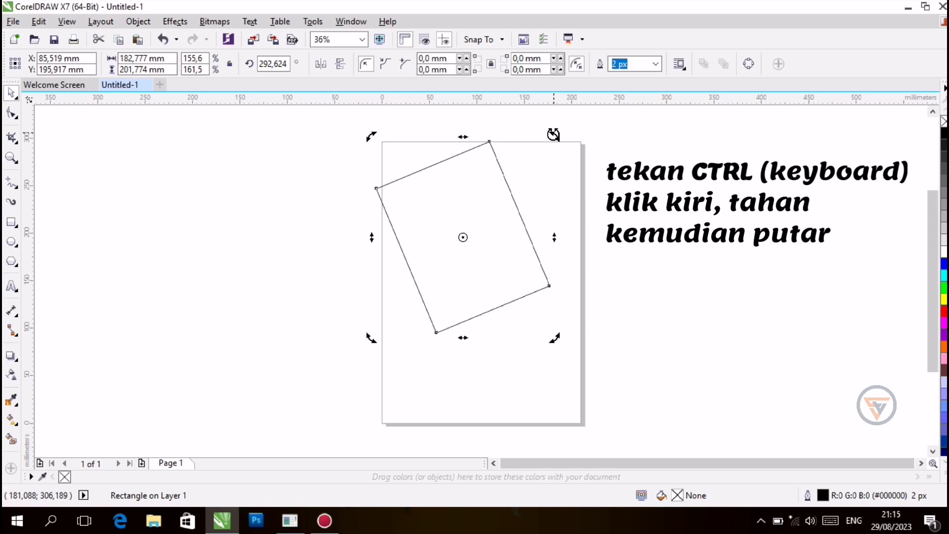
mouse_move(553, 134)
left_mouse_down()
mouse_move(427, 287)
mouse_move(496, 282)
mouse_move(431, 294)
mouse_move(475, 283)
left_mouse_up()
left_click(210, 141)
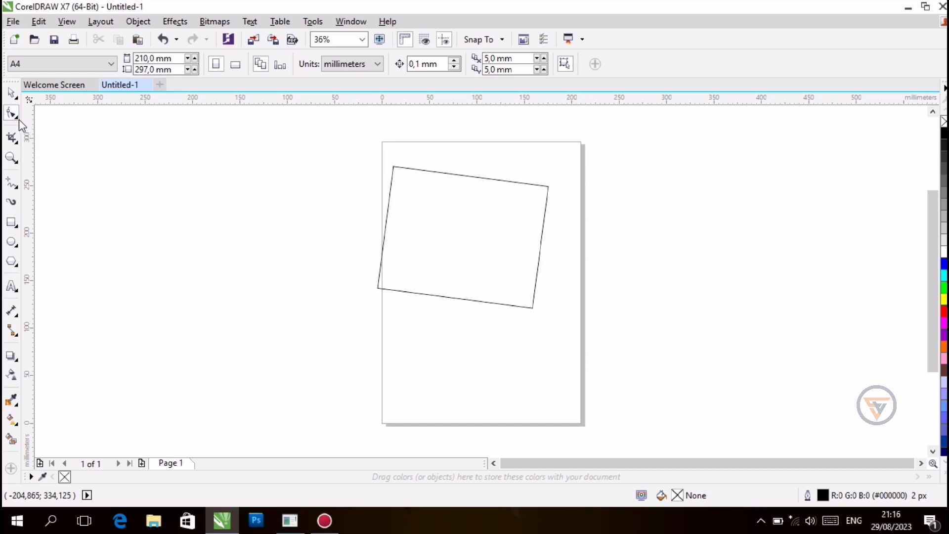
Round the tilted rectangle's corners to 18.413 mm by dragging a corner node with the Shape tool
left_click(19, 119)
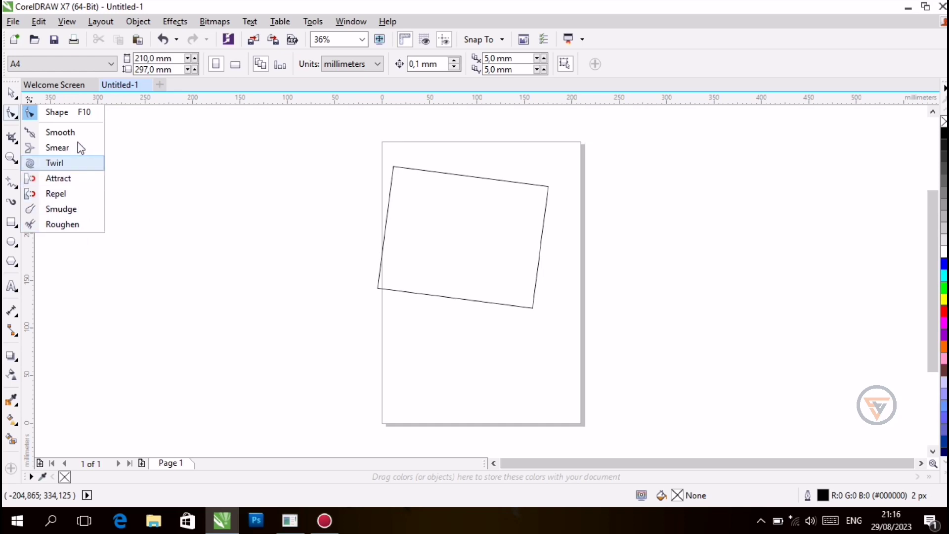
left_click(59, 113)
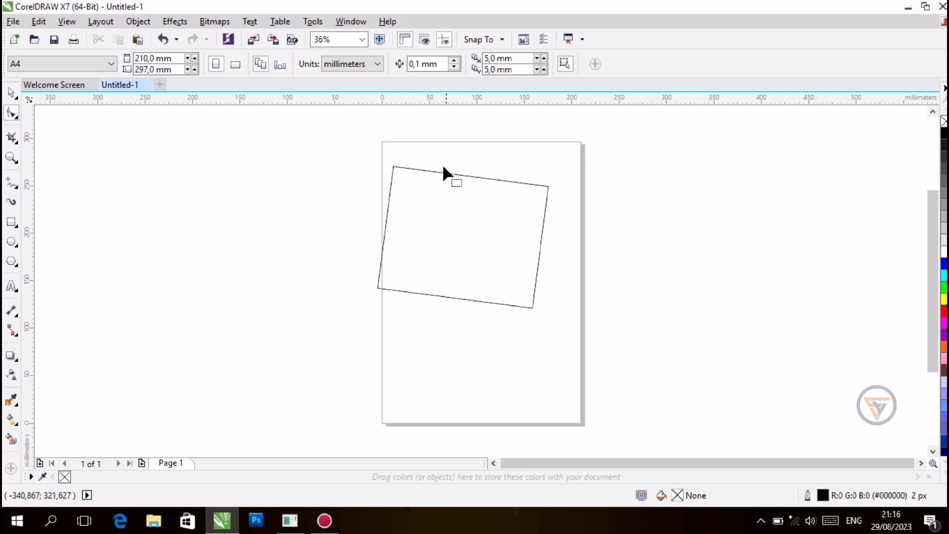
left_click(437, 213)
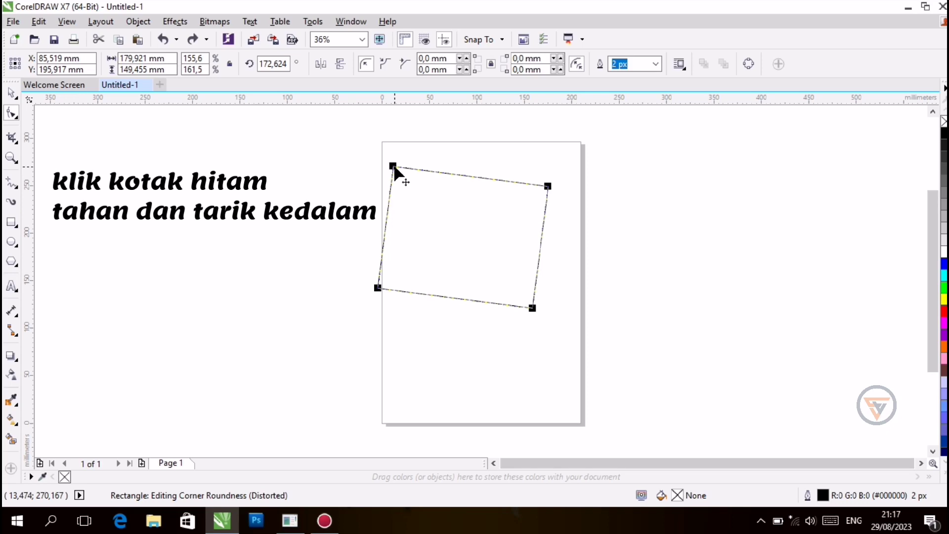
left_click_drag(393, 167, 399, 184)
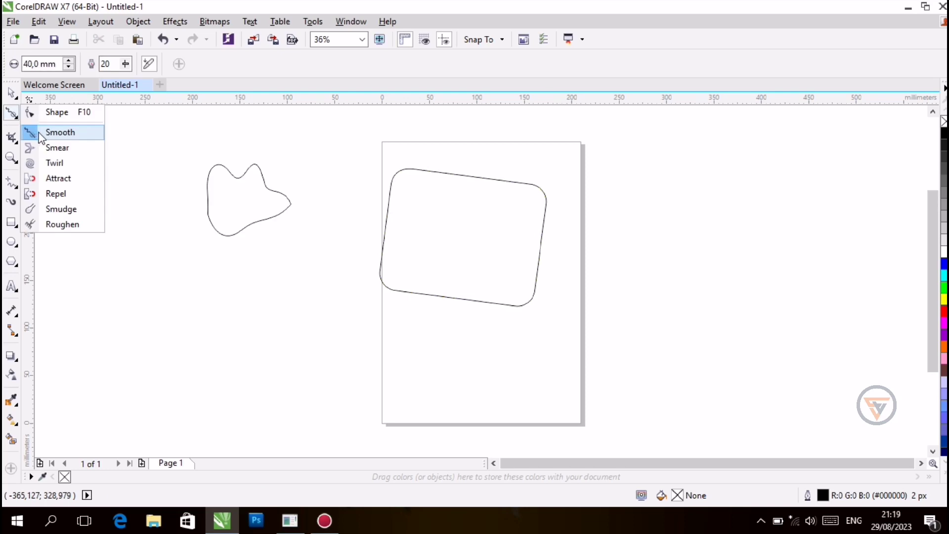
Smooth the dip along the top of the freeform blob with the Smooth tool
left_click(48, 134)
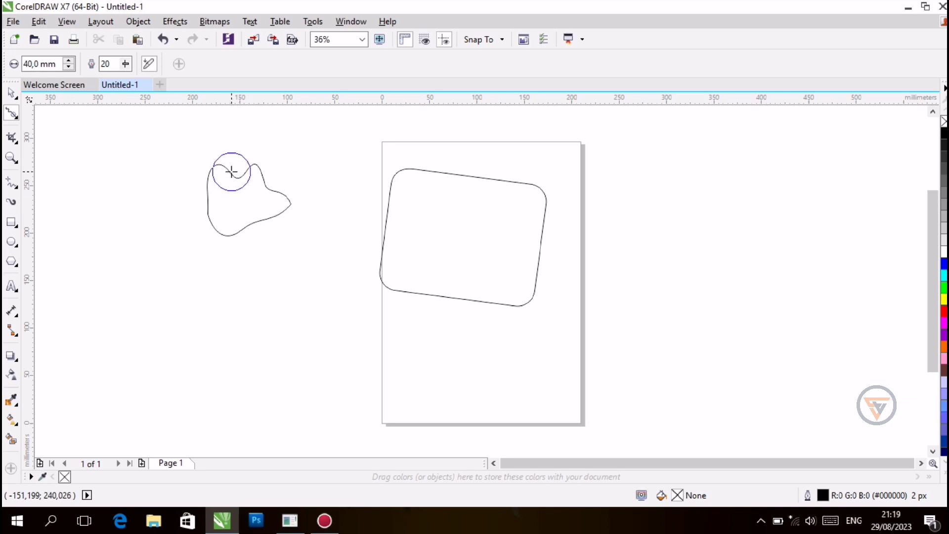
left_click_drag(229, 176, 238, 191)
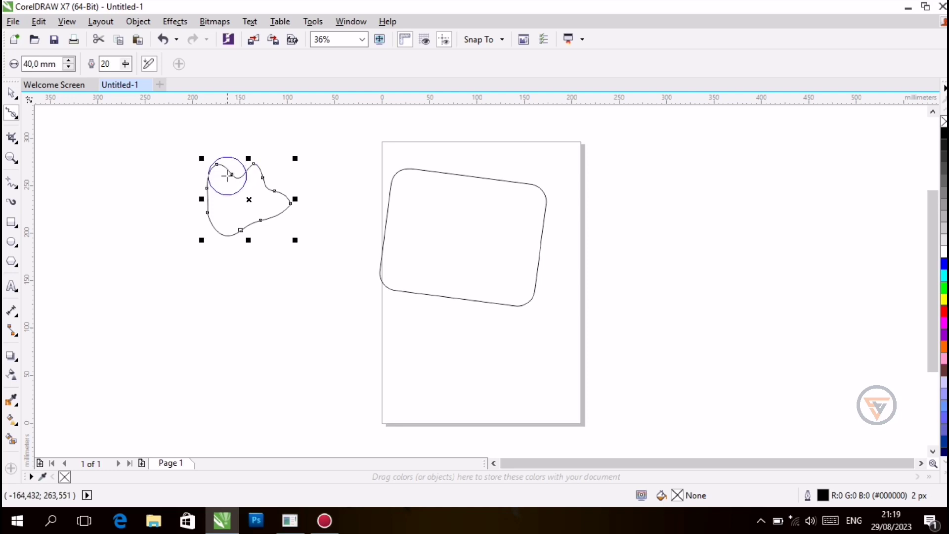
left_click_drag(231, 172, 238, 185)
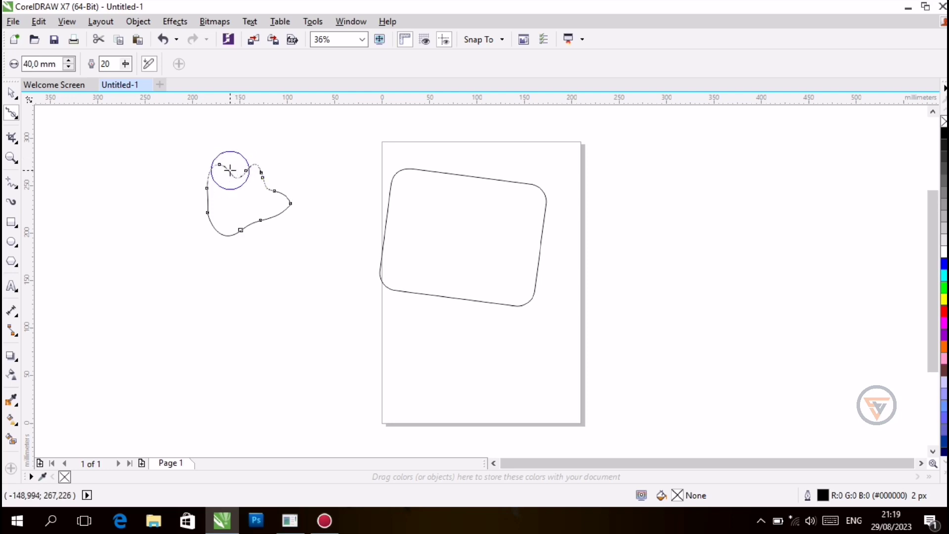
left_click(16, 117)
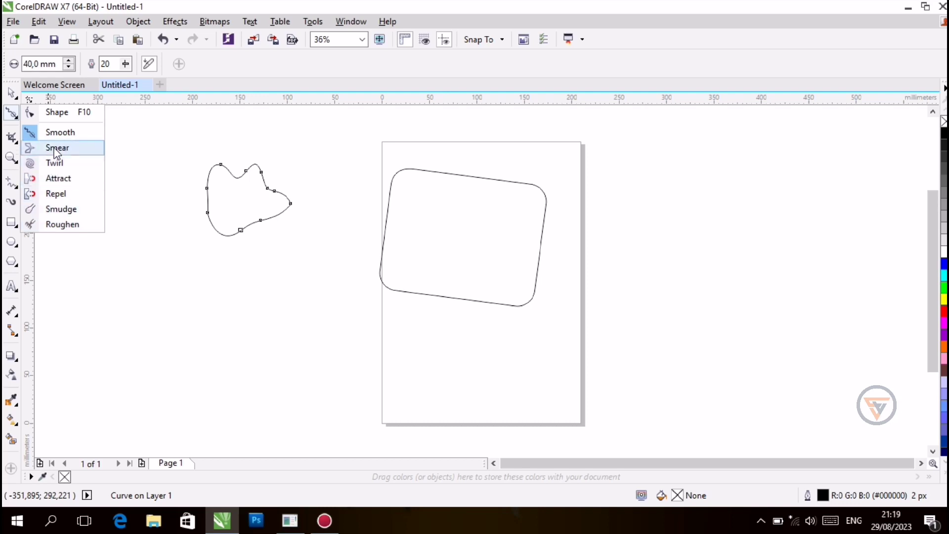
left_click(16, 138)
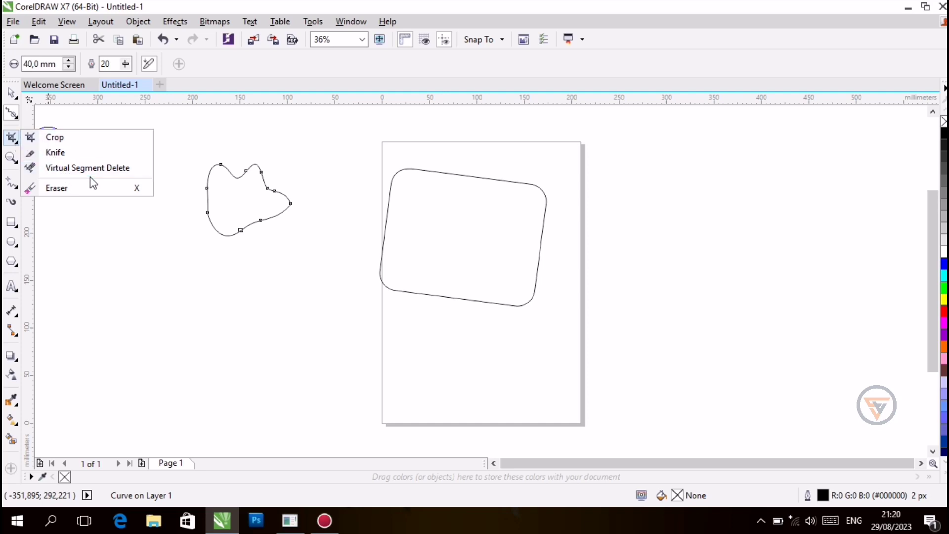
Undo the blob, then mark a crop area around the page and clear it without cropping
key("ctrl+z")
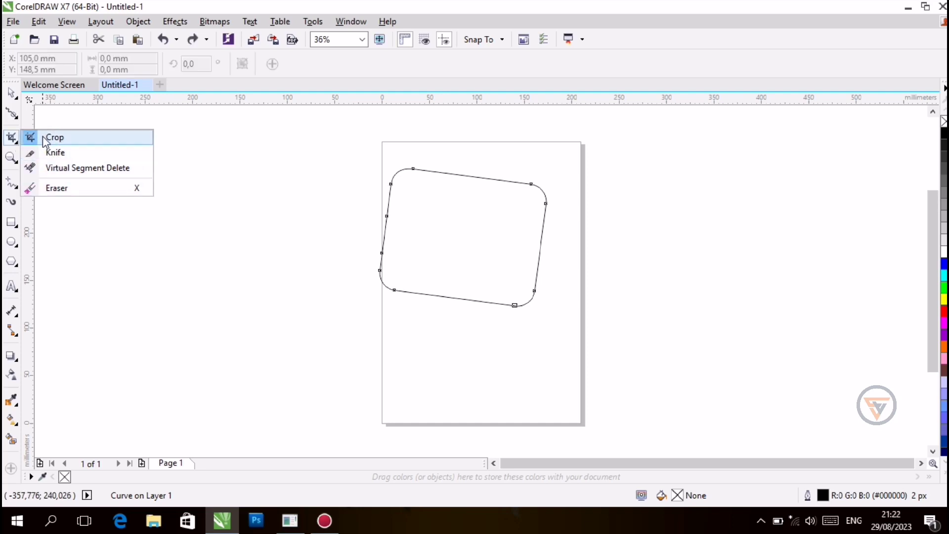
left_click(52, 137)
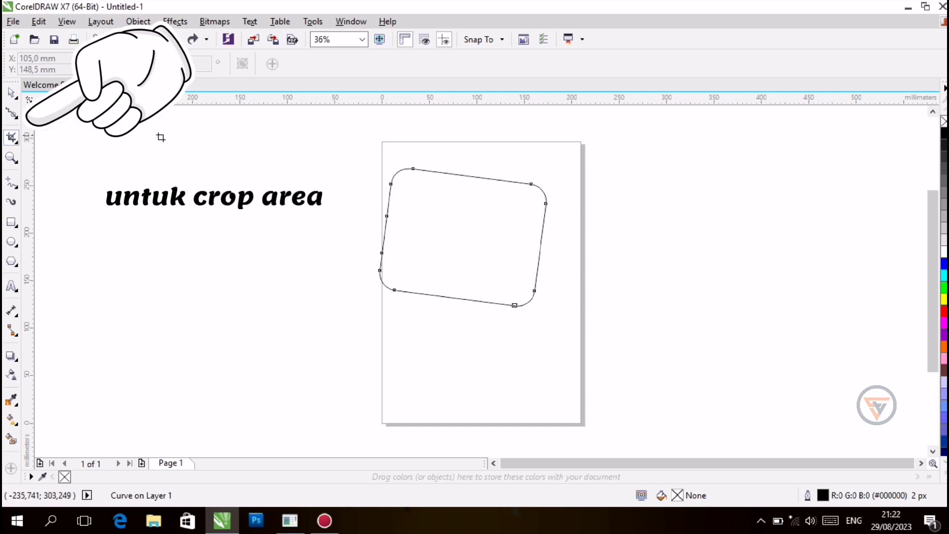
mouse_move(160, 137)
left_mouse_down()
mouse_move(673, 306)
mouse_move(768, 410)
left_mouse_up()
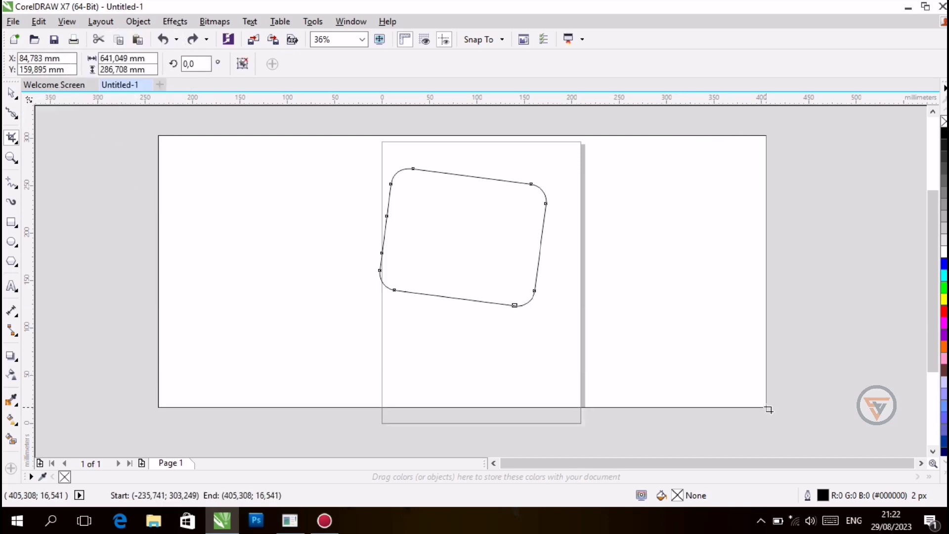
left_click_drag(768, 410, 767, 407)
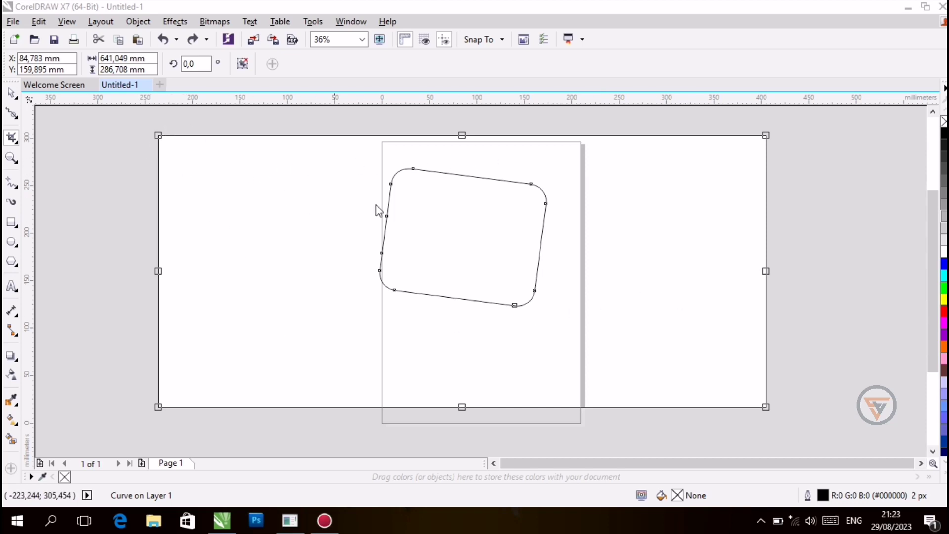
left_click(243, 66)
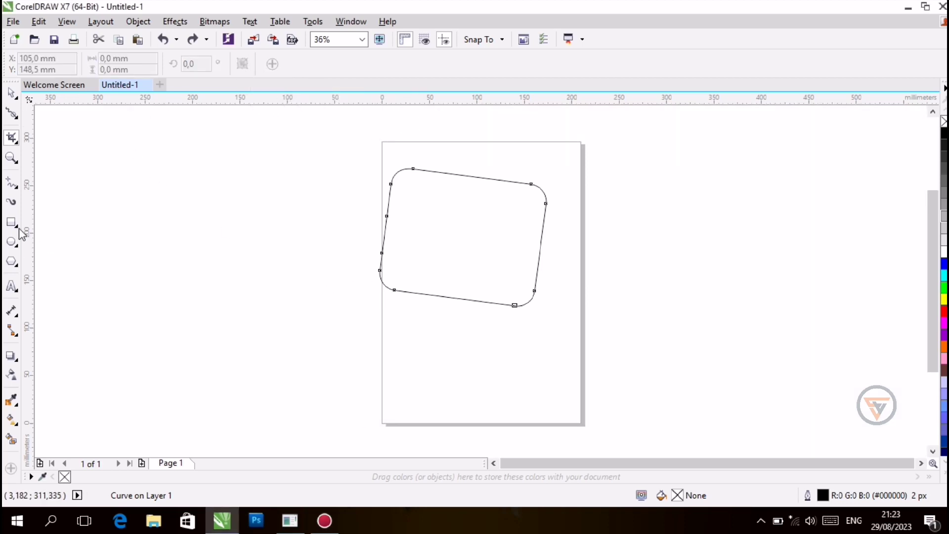
Slice the rounded rectangle with the Knife from its top-left node to its bottom node
left_click(14, 139)
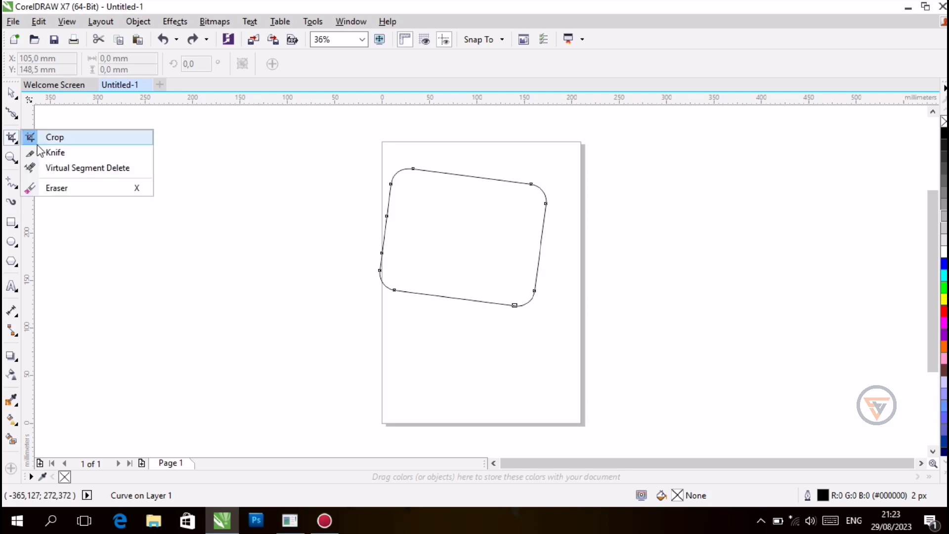
left_click(50, 155)
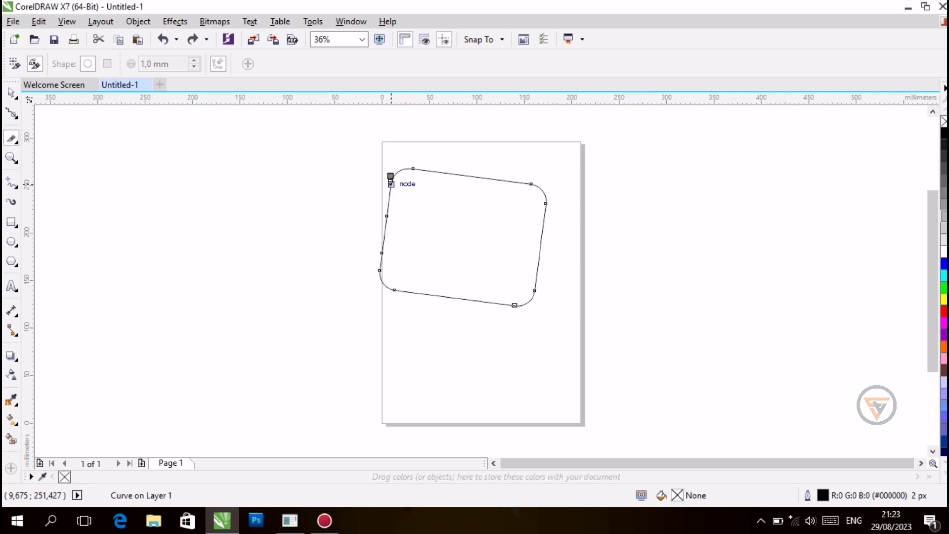
left_click(391, 177)
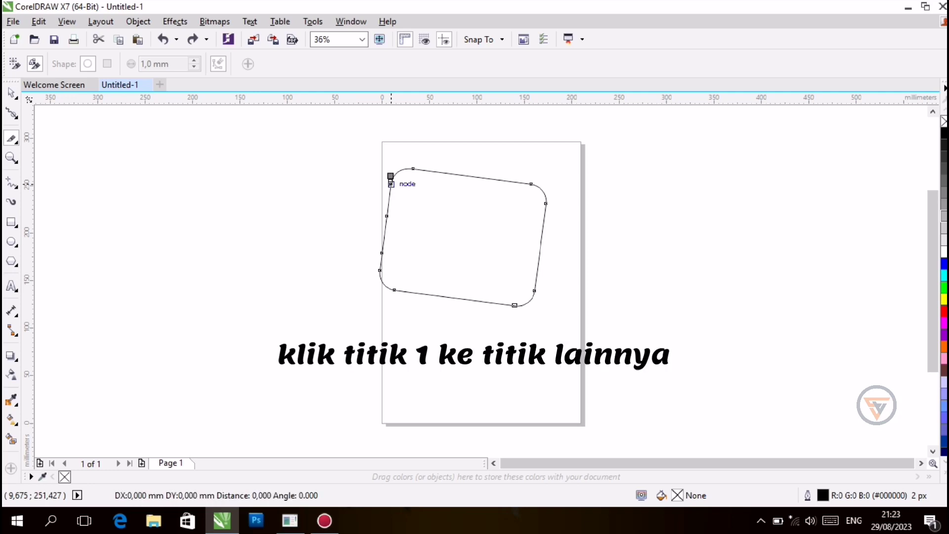
left_click(512, 303)
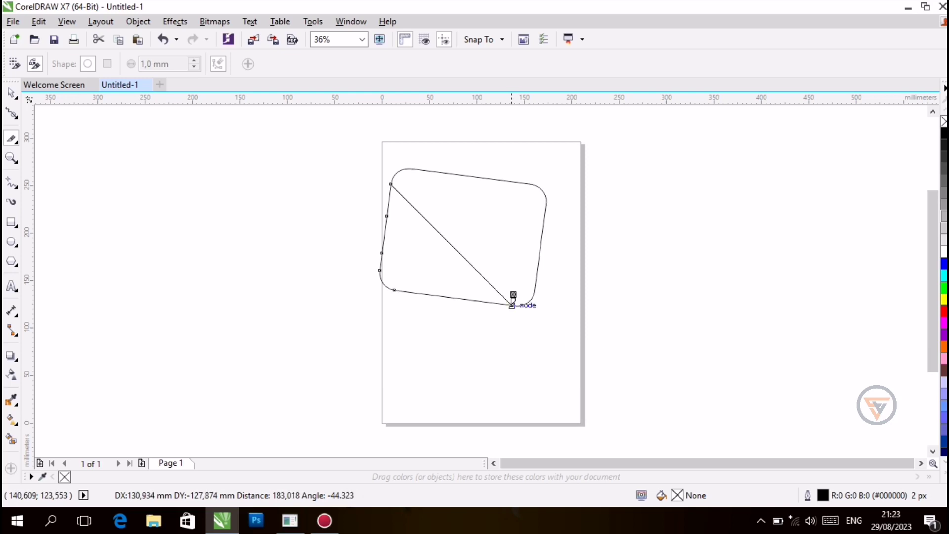
Move the upper-right piece rightward past the page edge
left_click(12, 101)
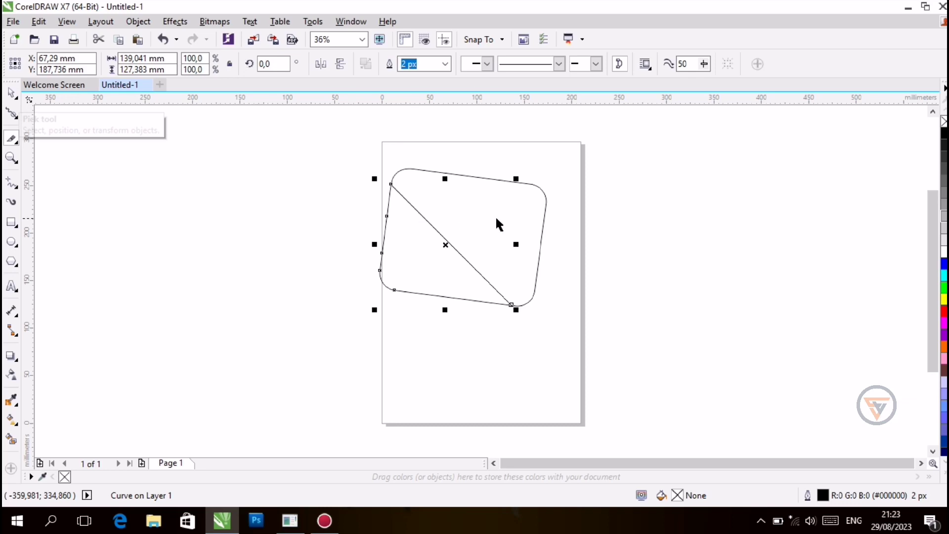
left_click_drag(497, 219, 626, 199)
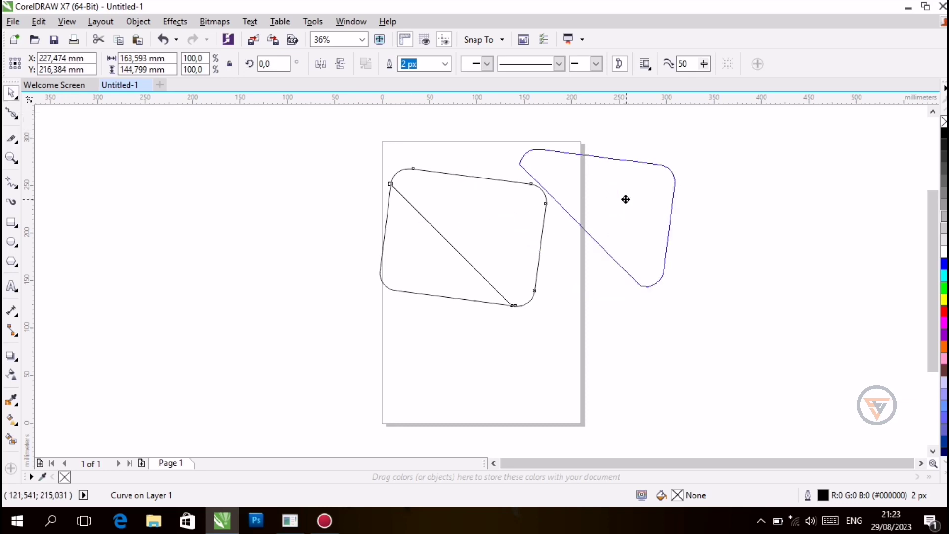
left_click(268, 193)
left_click(12, 139)
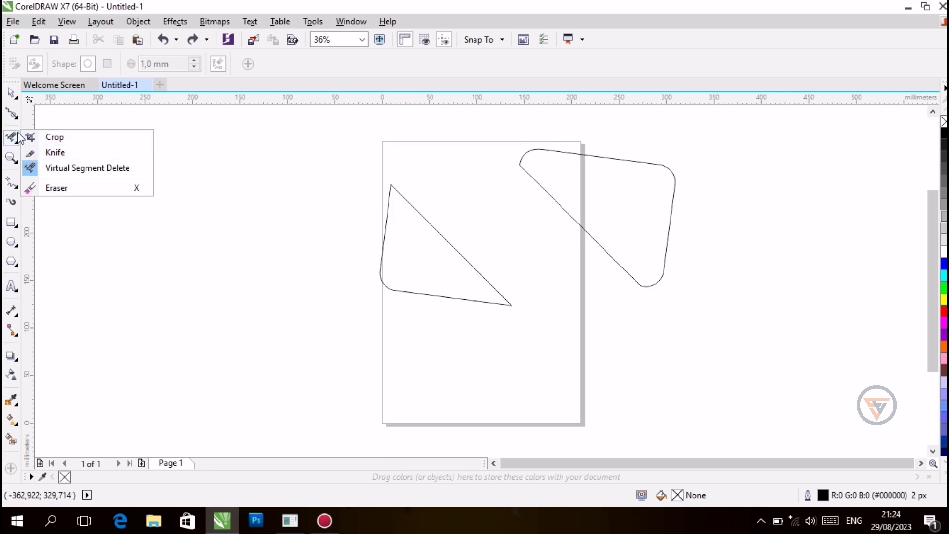
left_click(12, 156)
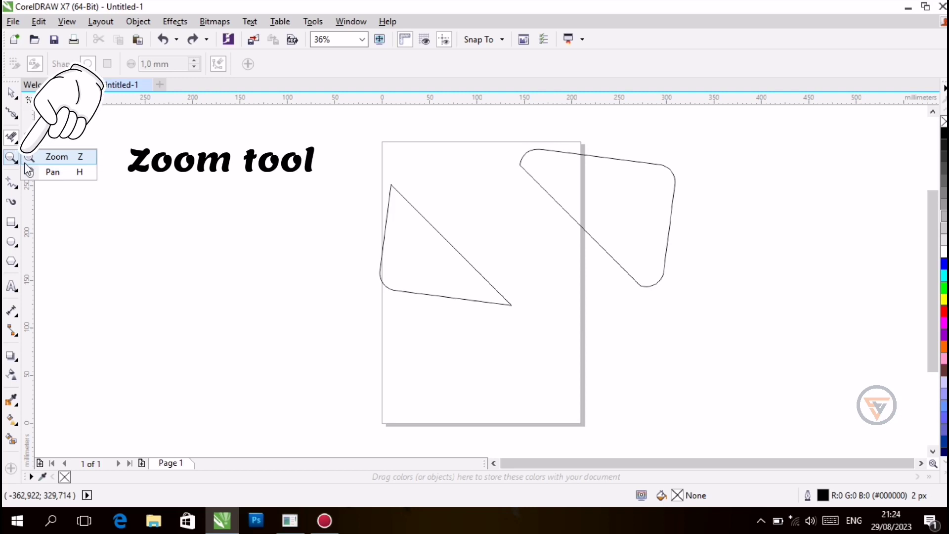
left_click(27, 162)
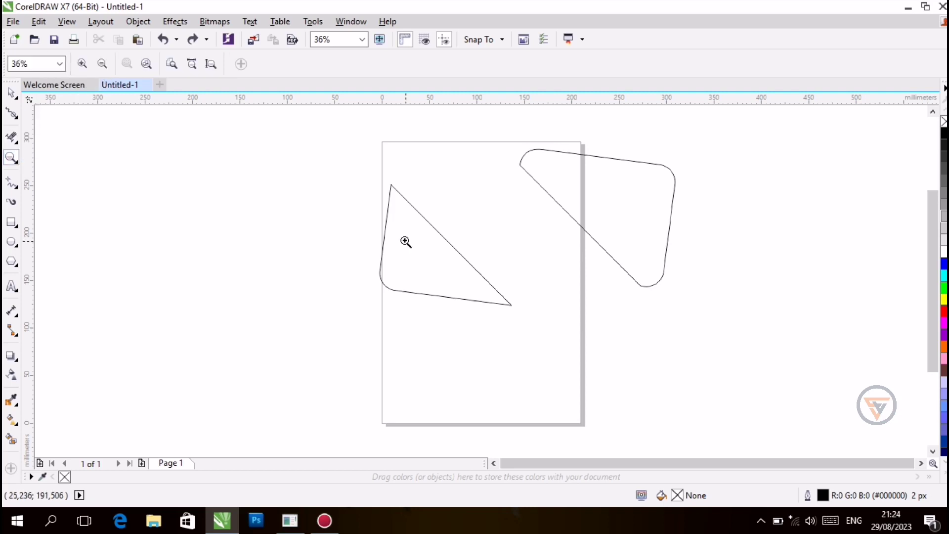
left_click(405, 241)
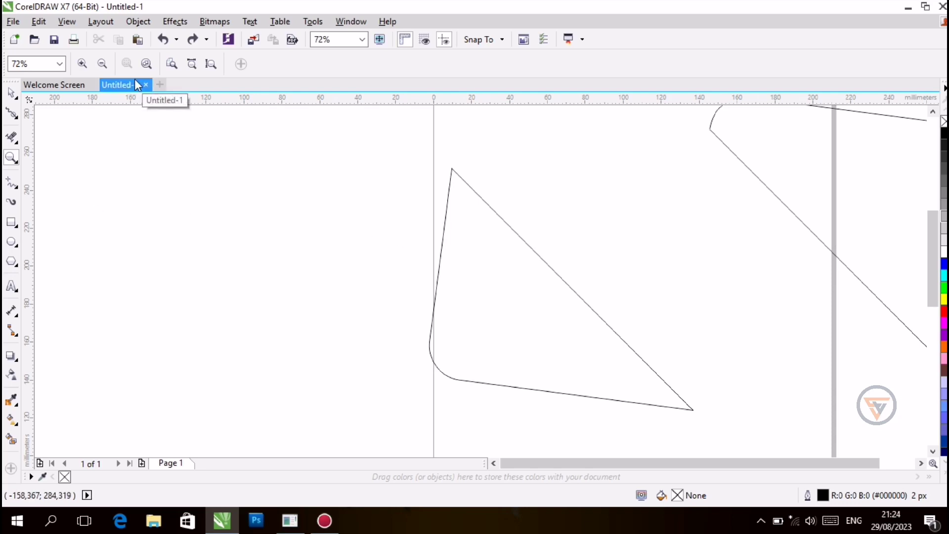
left_click(102, 64)
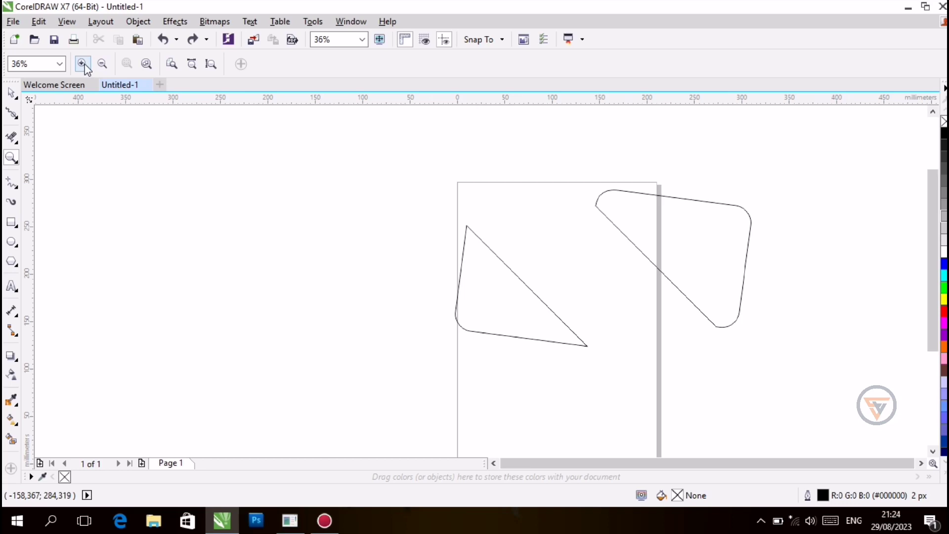
left_click(83, 64)
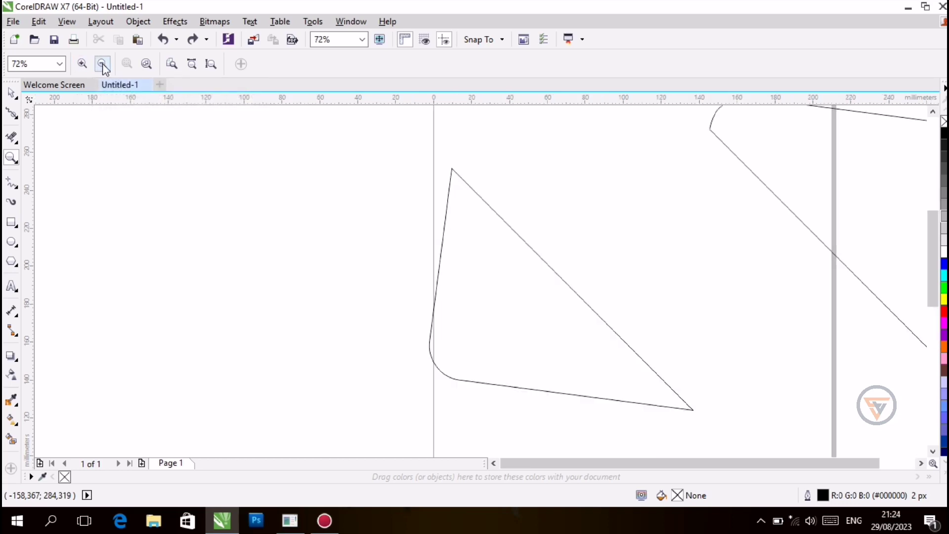
left_click(102, 64)
left_click(15, 160)
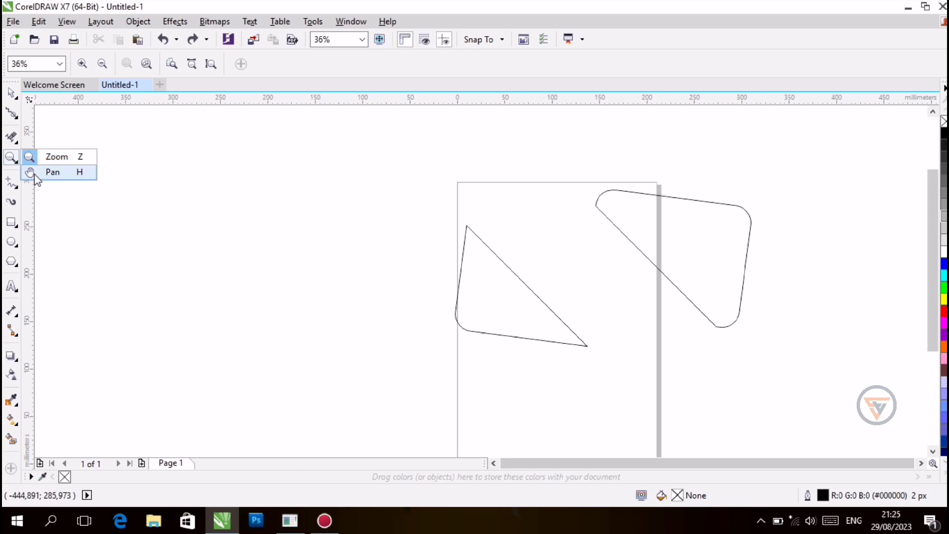
left_click(63, 175)
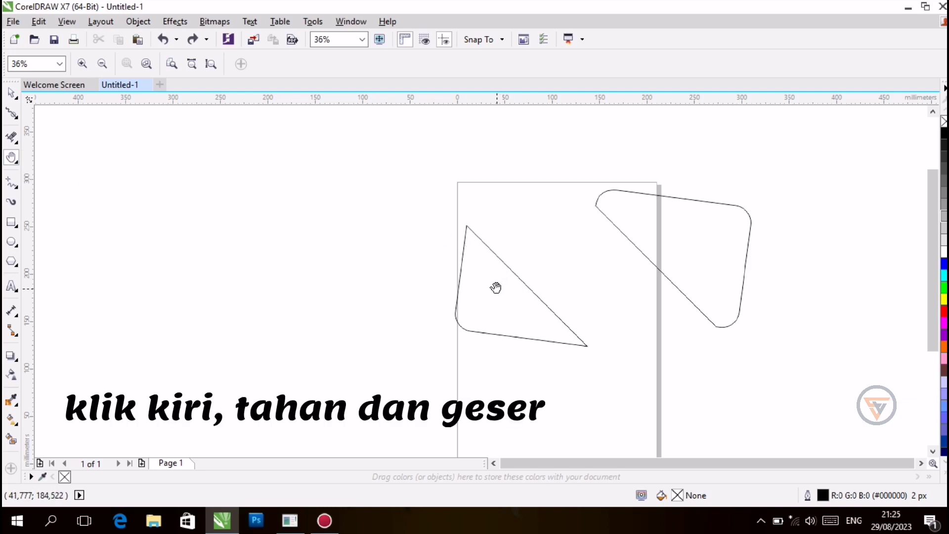
mouse_move(496, 287)
left_mouse_down()
mouse_move(370, 264)
mouse_move(534, 265)
mouse_move(383, 265)
mouse_move(451, 239)
mouse_move(412, 258)
left_mouse_up()
mouse_move(775, 320)
left_mouse_down()
mouse_move(731, 307)
mouse_move(756, 298)
left_mouse_up()
left_click_drag(618, 261, 611, 263)
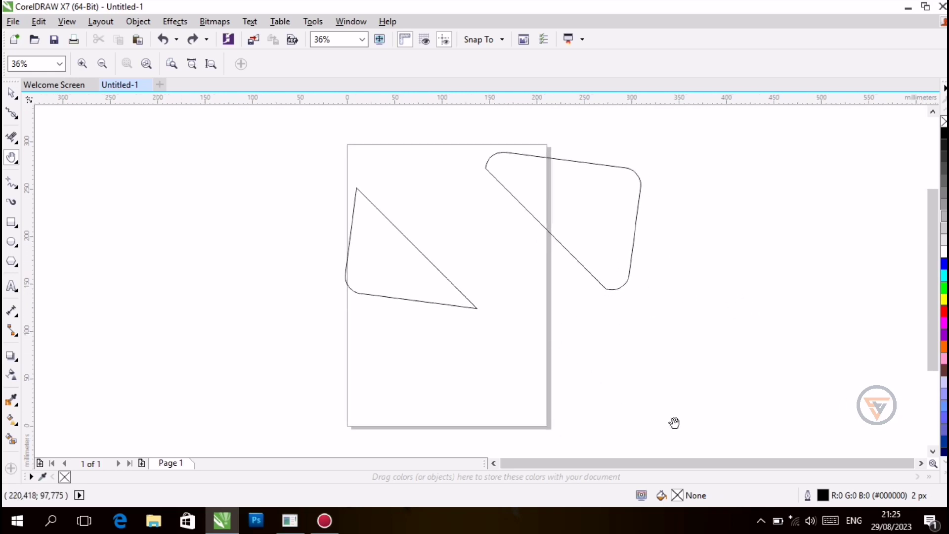
left_click(921, 463)
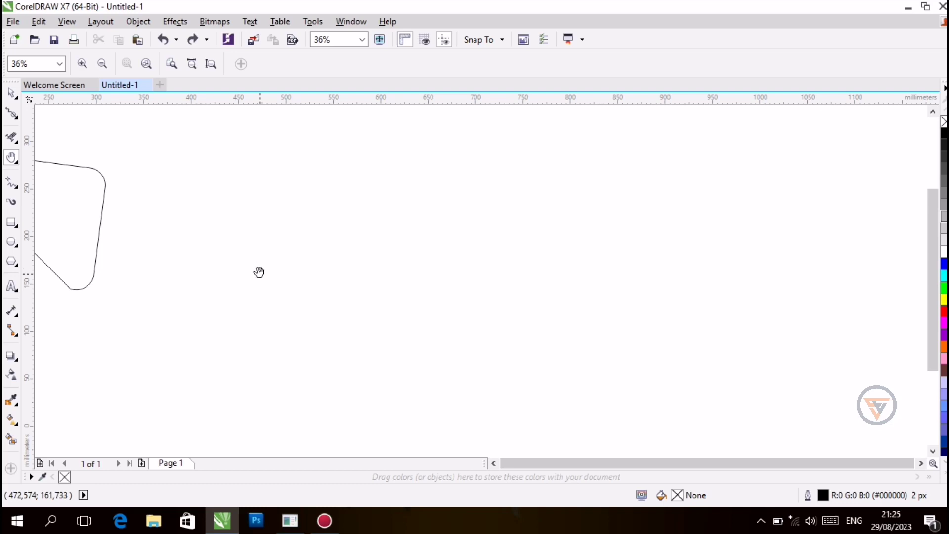
mouse_move(258, 271)
left_mouse_down()
mouse_move(870, 264)
mouse_move(822, 282)
left_mouse_up()
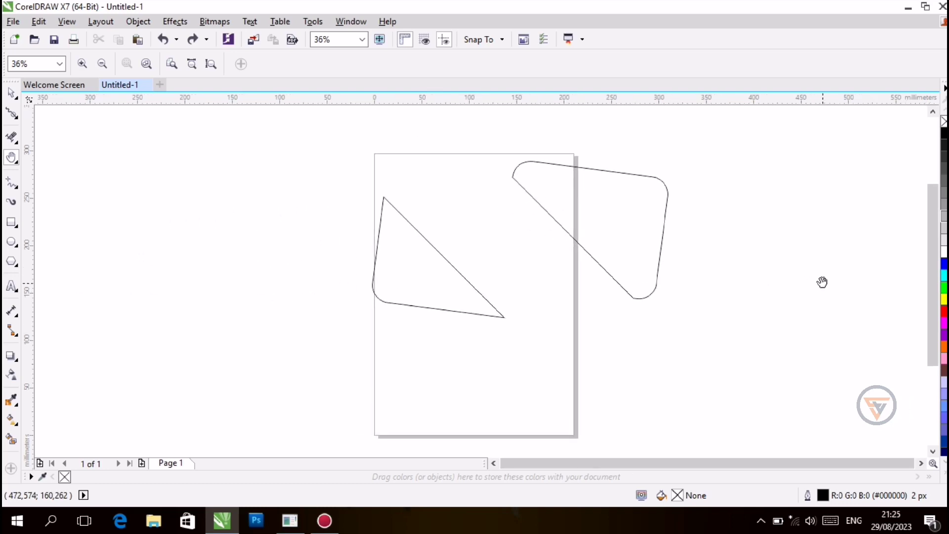
left_click(14, 189)
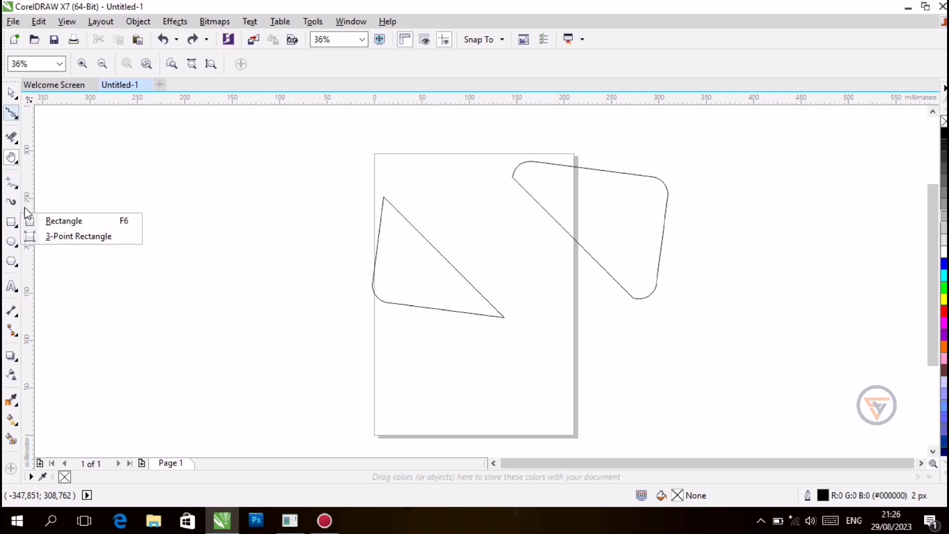
Draw a freehand apple with a stem and leaf in two strokes left of the page
left_click(11, 182)
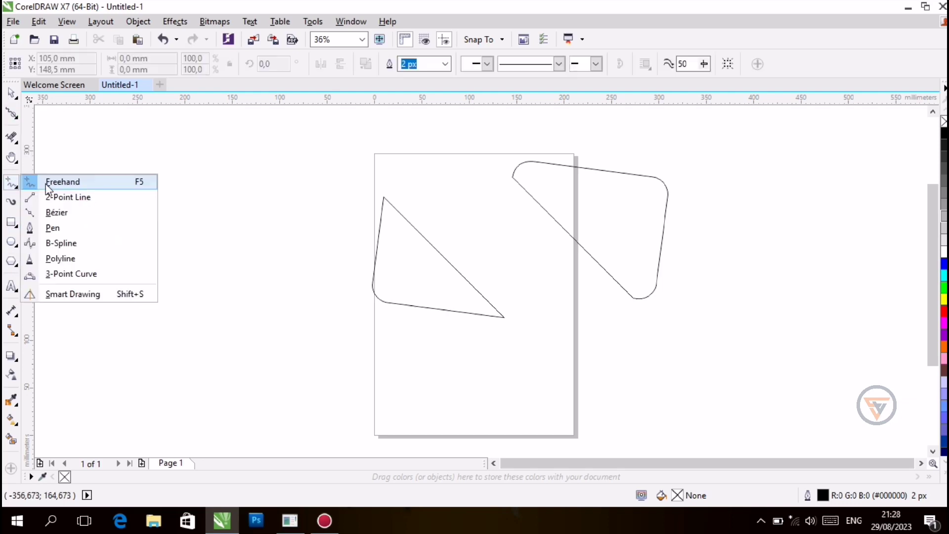
left_click(47, 186)
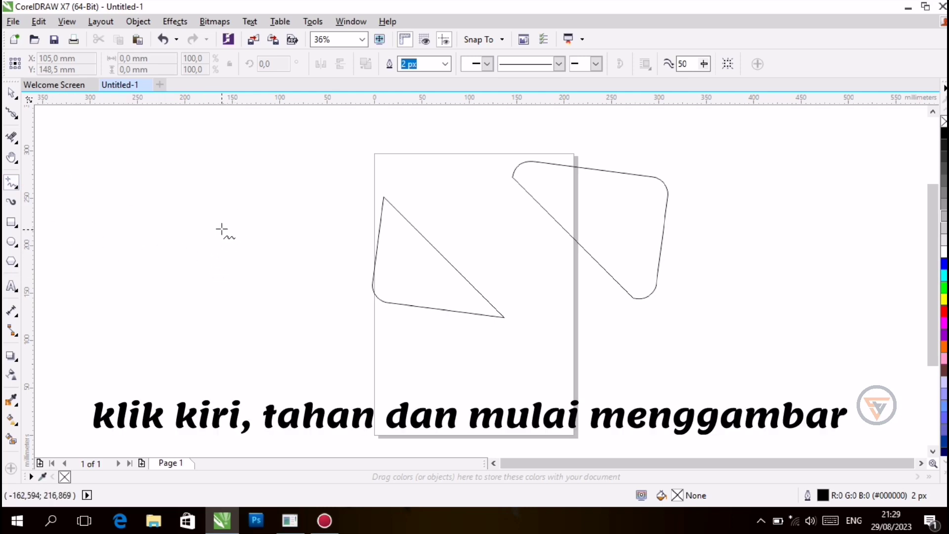
mouse_move(221, 229)
left_mouse_down()
mouse_move(176, 314)
mouse_move(283, 307)
left_mouse_up()
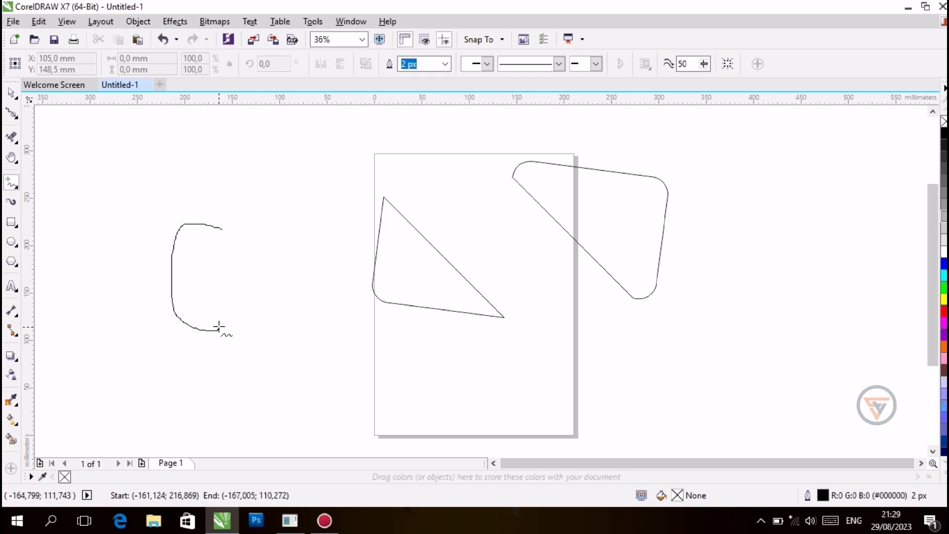
mouse_move(290, 253)
left_mouse_down()
mouse_move(278, 218)
mouse_move(247, 214)
mouse_move(223, 230)
mouse_move(213, 196)
mouse_move(163, 184)
mouse_move(159, 155)
mouse_move(203, 159)
mouse_move(217, 186)
mouse_move(233, 183)
mouse_move(236, 227)
left_mouse_up()
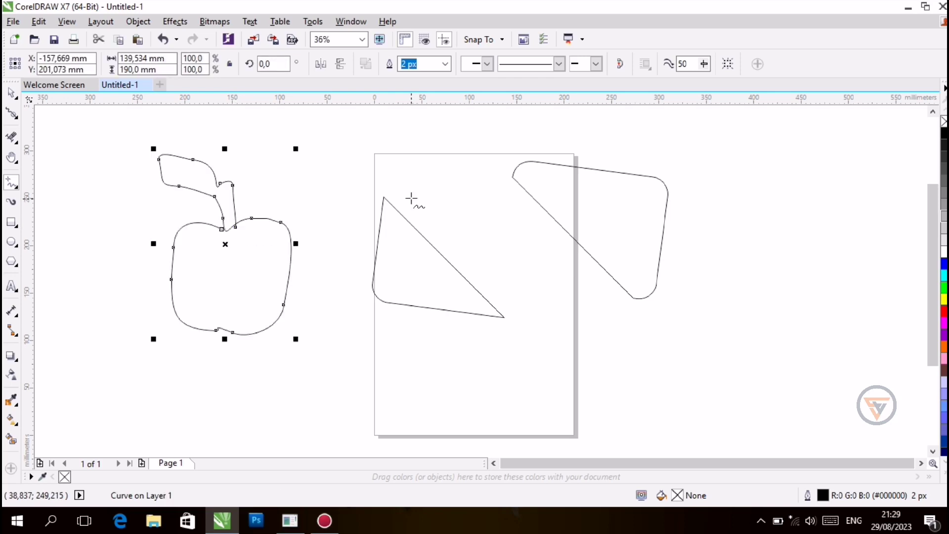
left_click(14, 183)
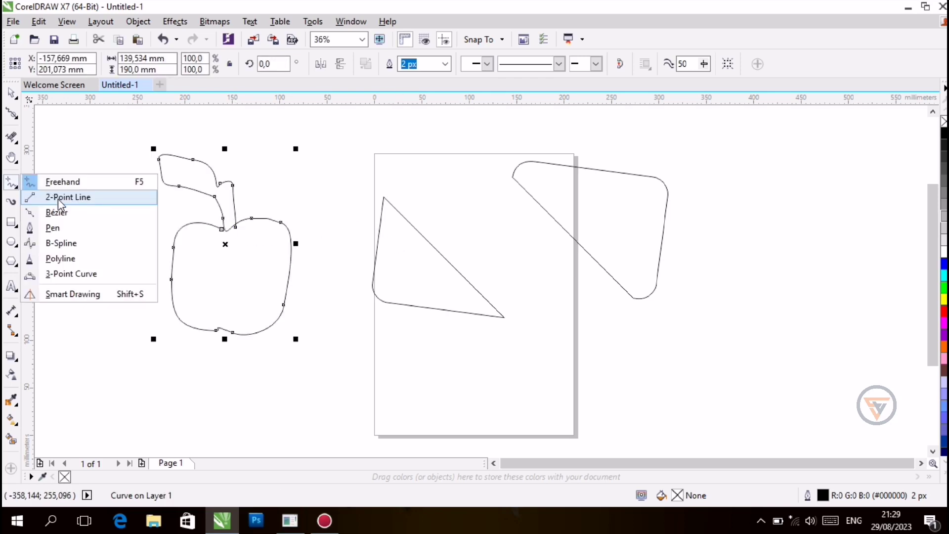
Draw a 2-point line below the apple and close it into a downward triangle
left_click(59, 197)
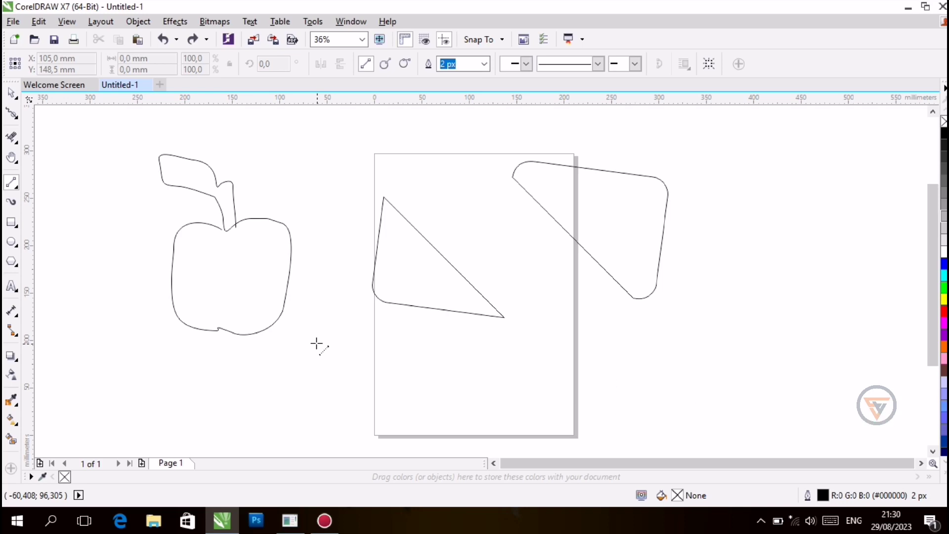
left_click_drag(316, 344, 443, 341)
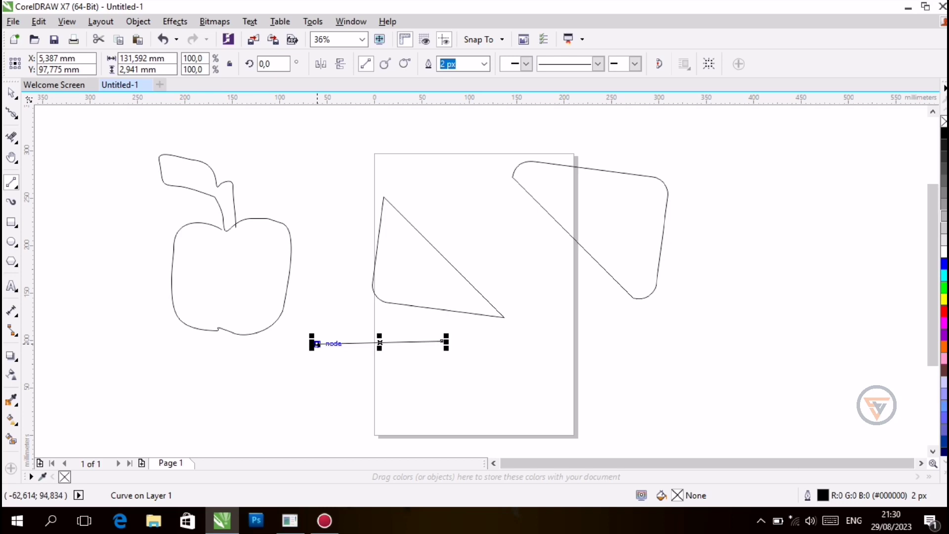
left_click(316, 343)
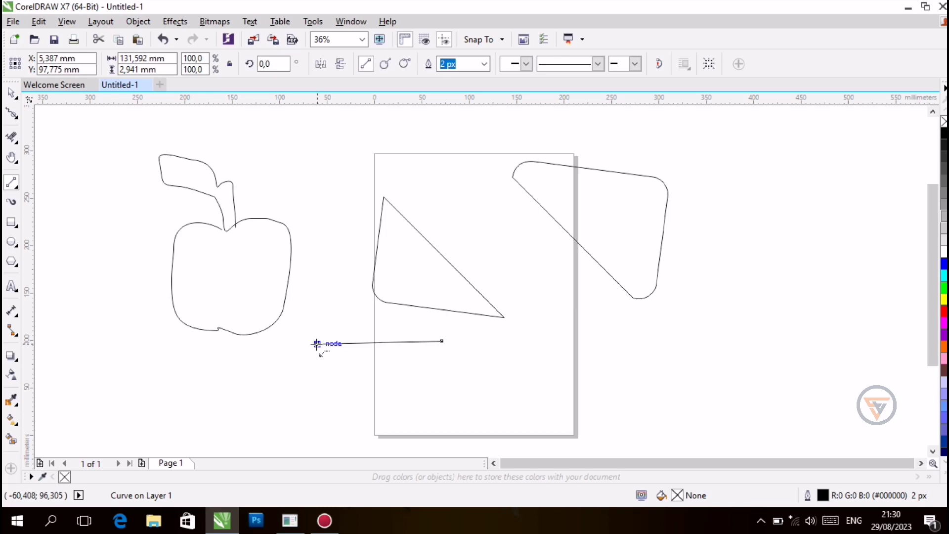
left_click_drag(316, 343, 380, 429)
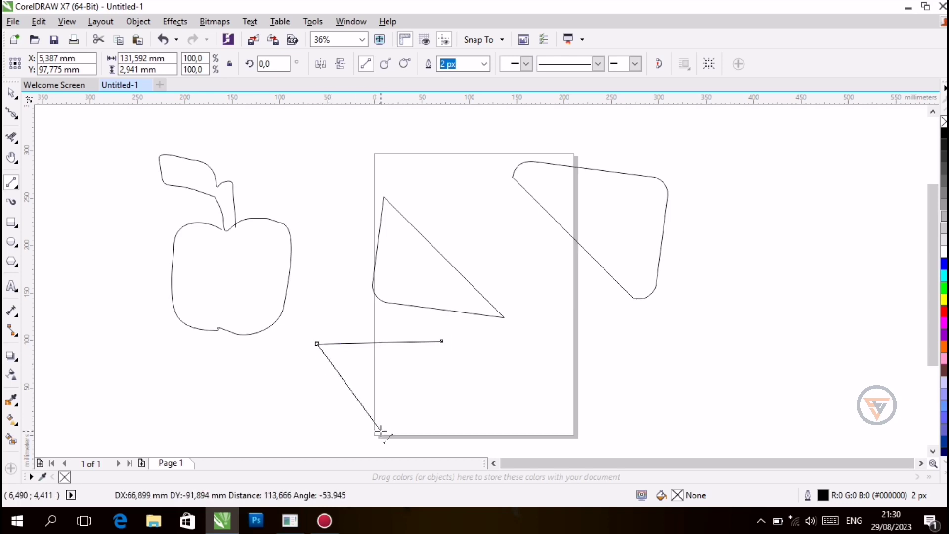
left_click(381, 430)
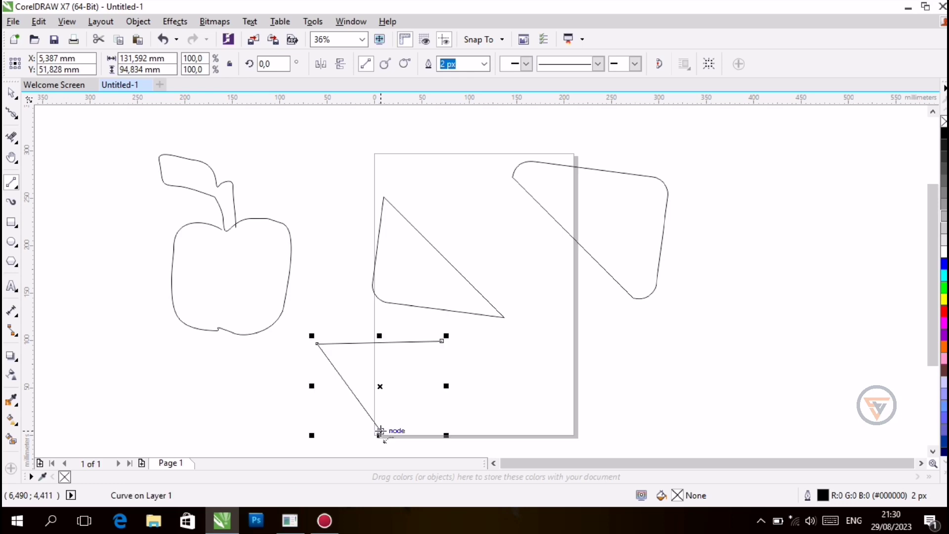
left_click_drag(380, 430, 442, 341)
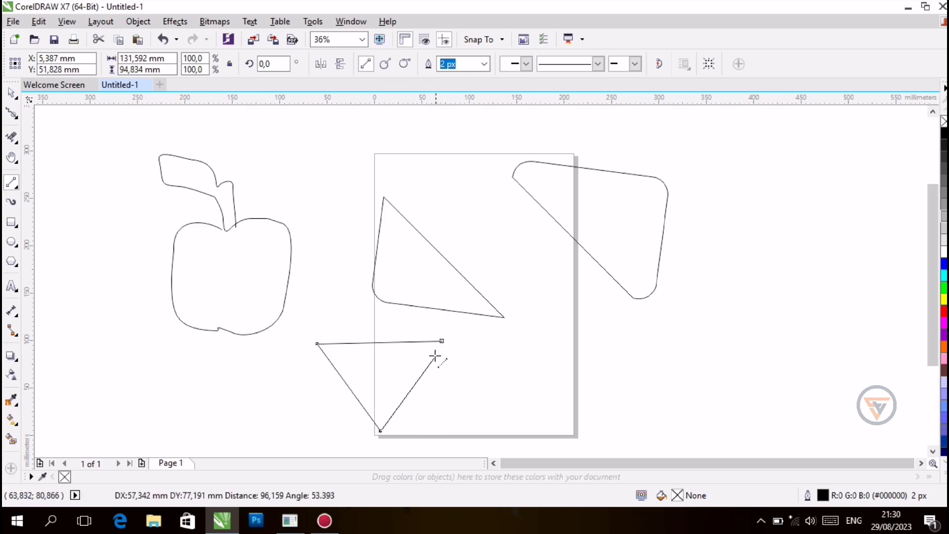
left_click(442, 341)
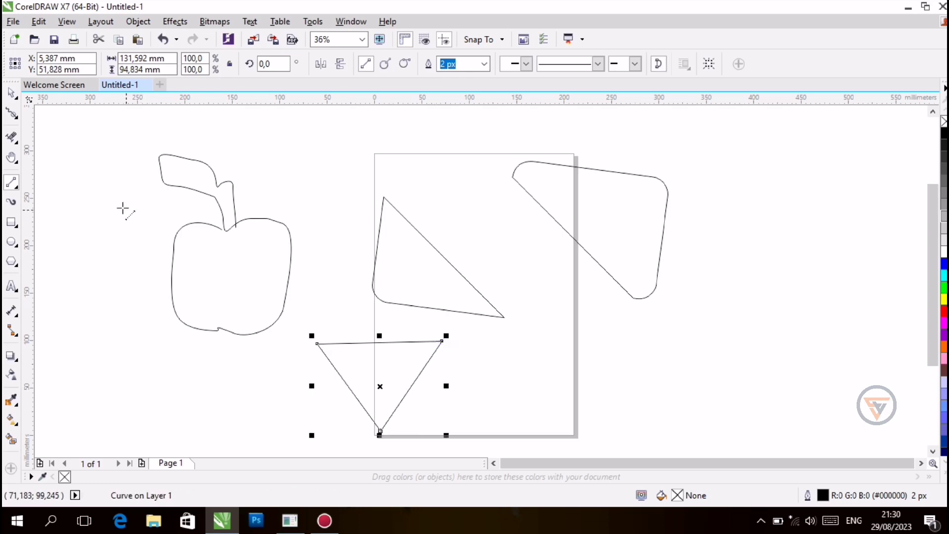
left_click(16, 189)
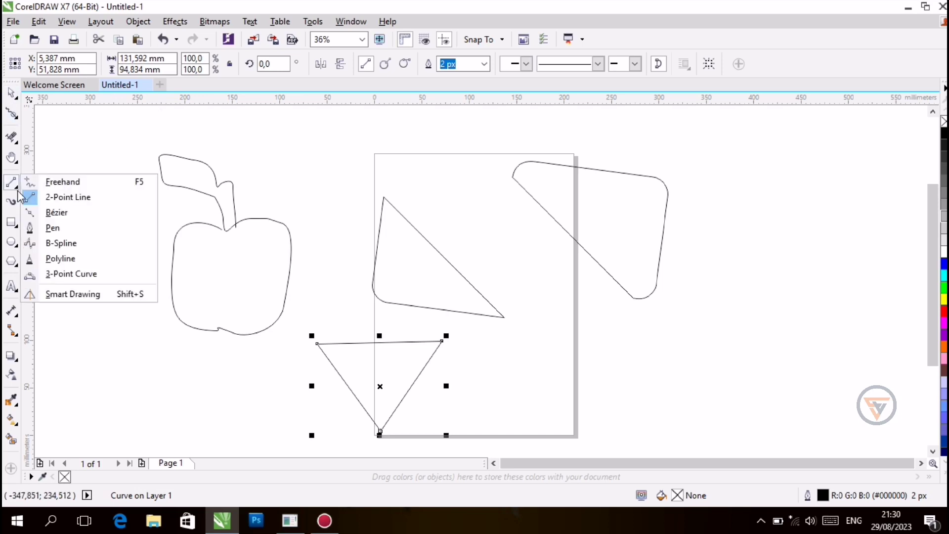
Draw a closed three-point Bézier triangle across the page's top-left corner
left_click(38, 213)
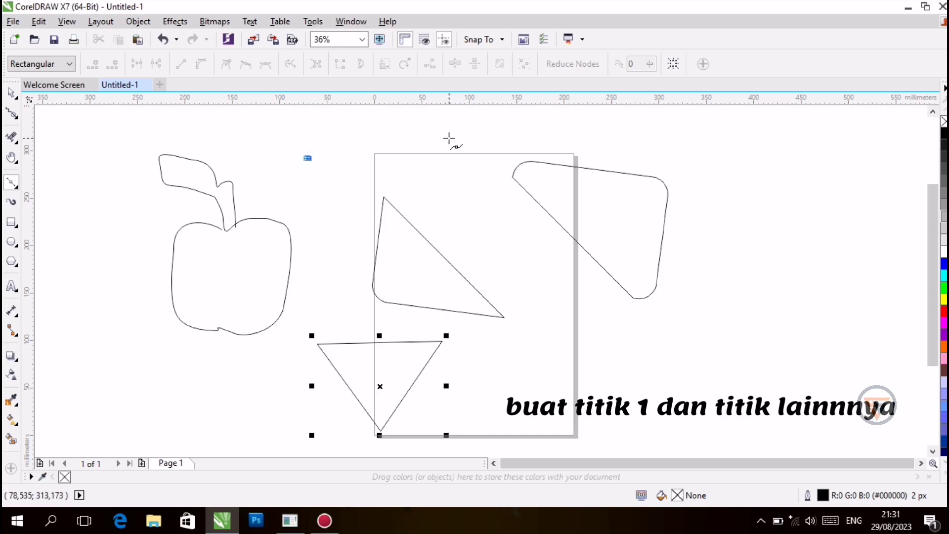
left_click(449, 138)
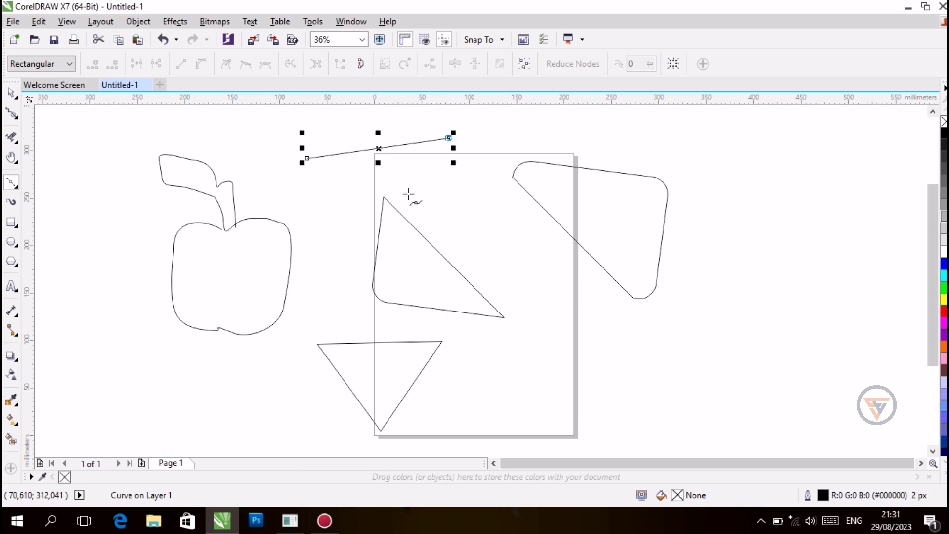
left_click(341, 205)
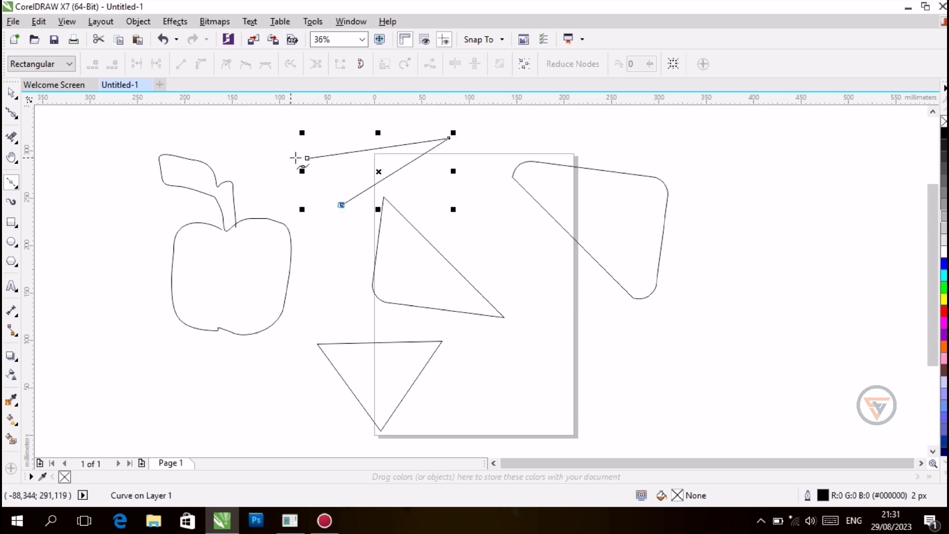
left_click(307, 158)
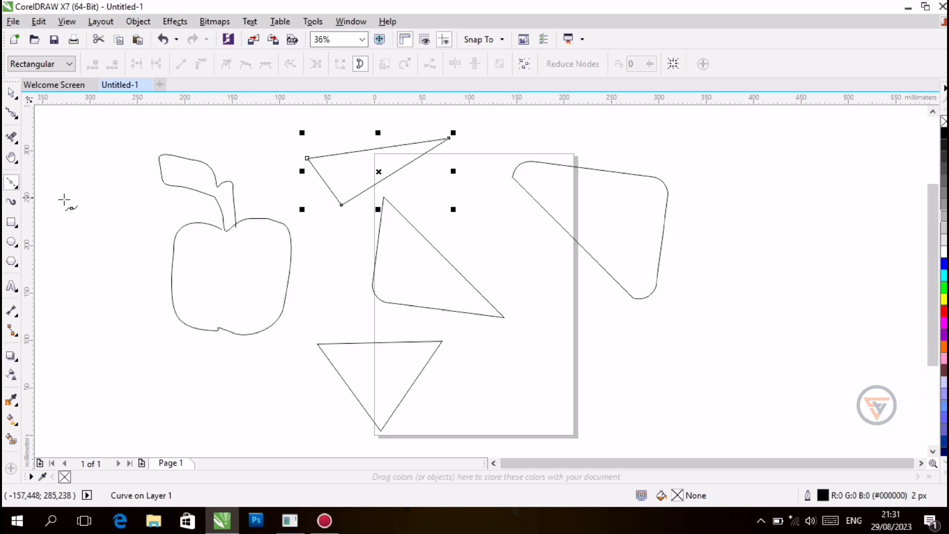
left_click(19, 189)
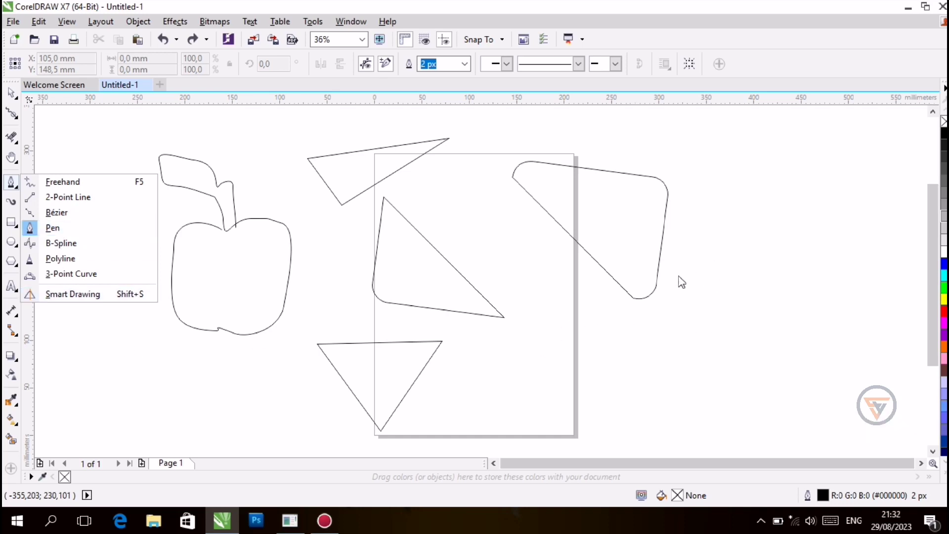
Draw a closed three-cornered Pen shape with curved sides below the rounded piece, right of the page
left_click(49, 227)
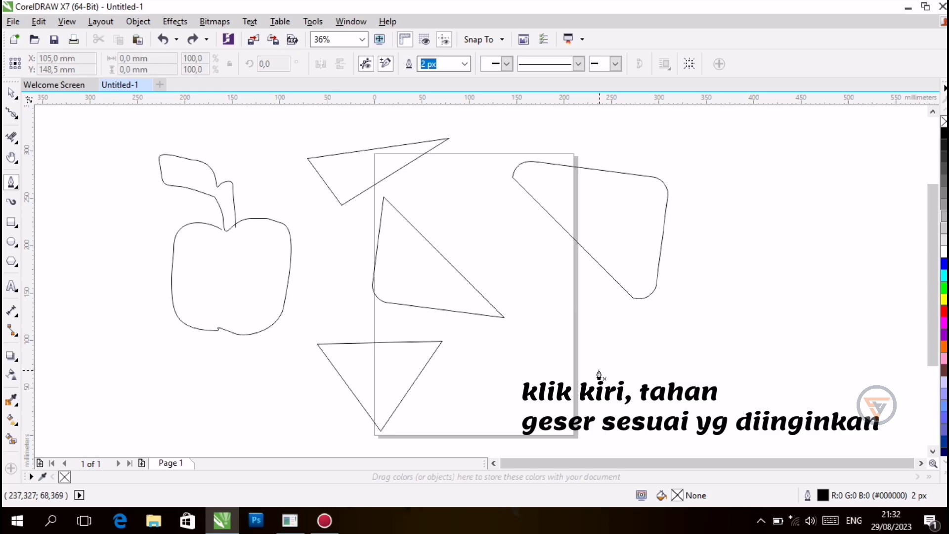
left_click_drag(599, 375, 588, 304)
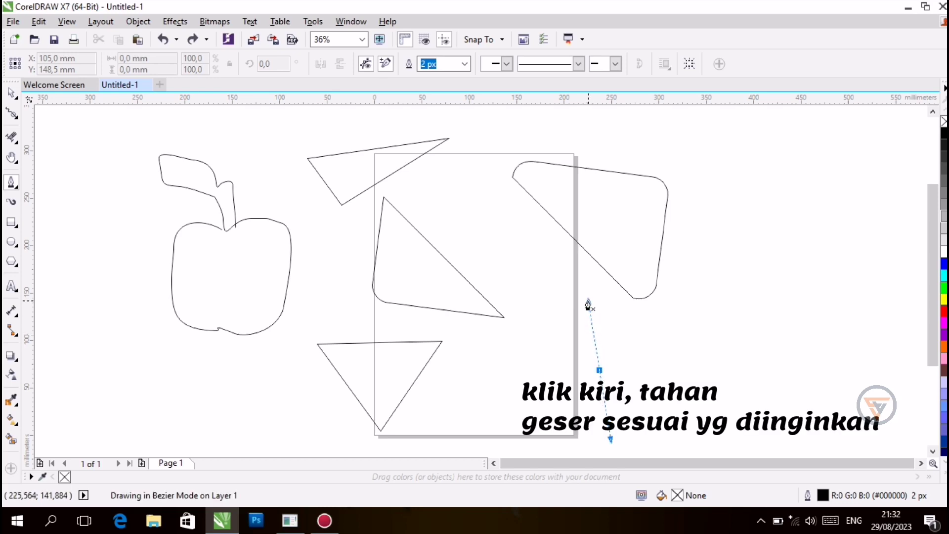
mouse_move(588, 300)
left_mouse_down()
mouse_move(678, 317)
mouse_move(601, 376)
left_mouse_up()
key("Return")
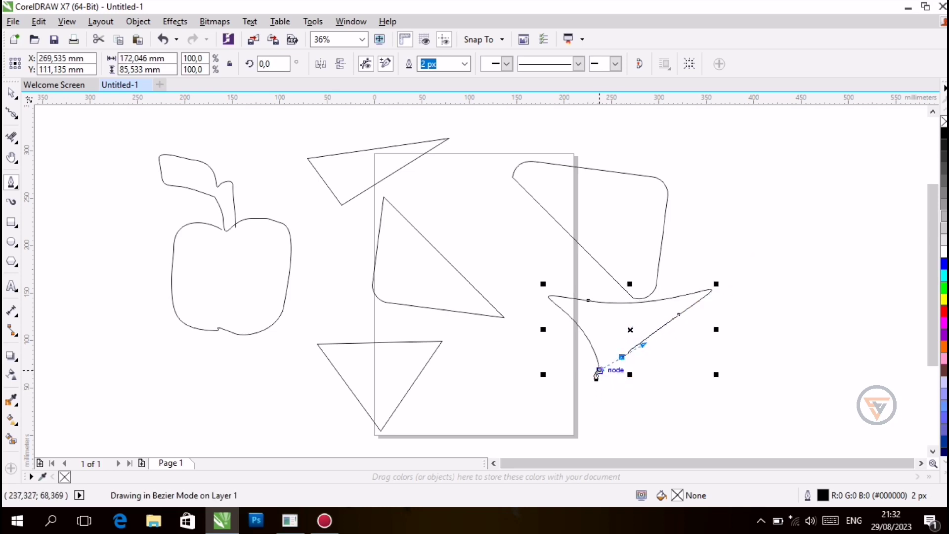
left_click_drag(598, 372, 598, 376)
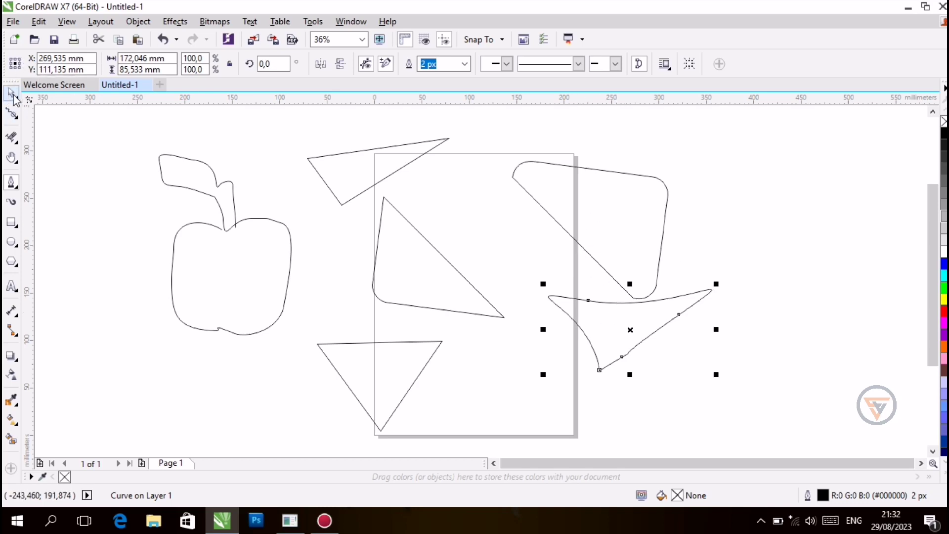
Open the curve tool flyout to show its list of drawing modes
left_click(12, 183)
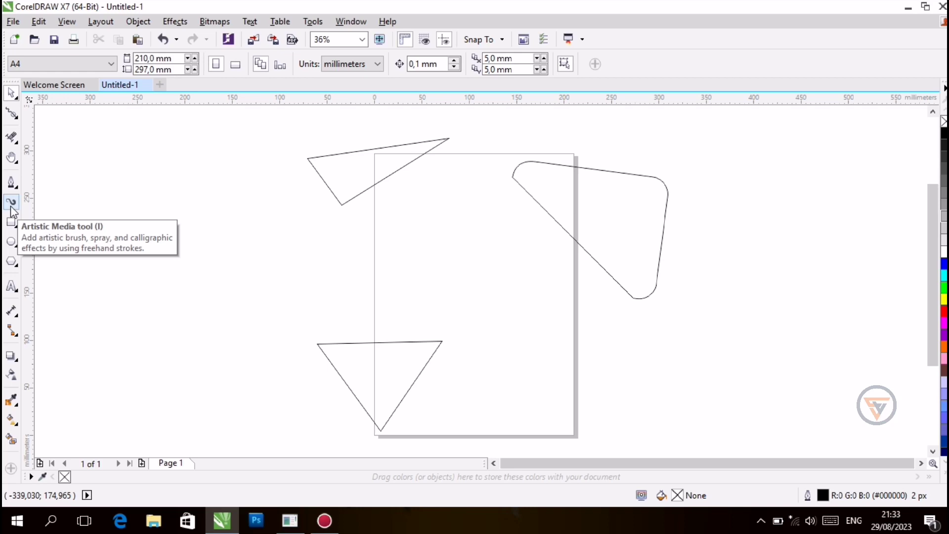
Paint a swirling Mosaic brush oval to the left of the page
left_click(10, 203)
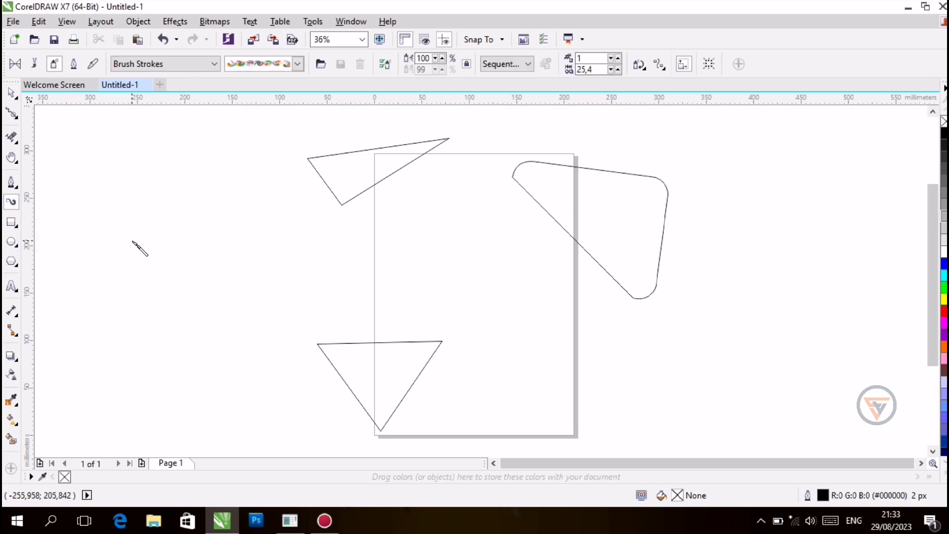
left_click(216, 66)
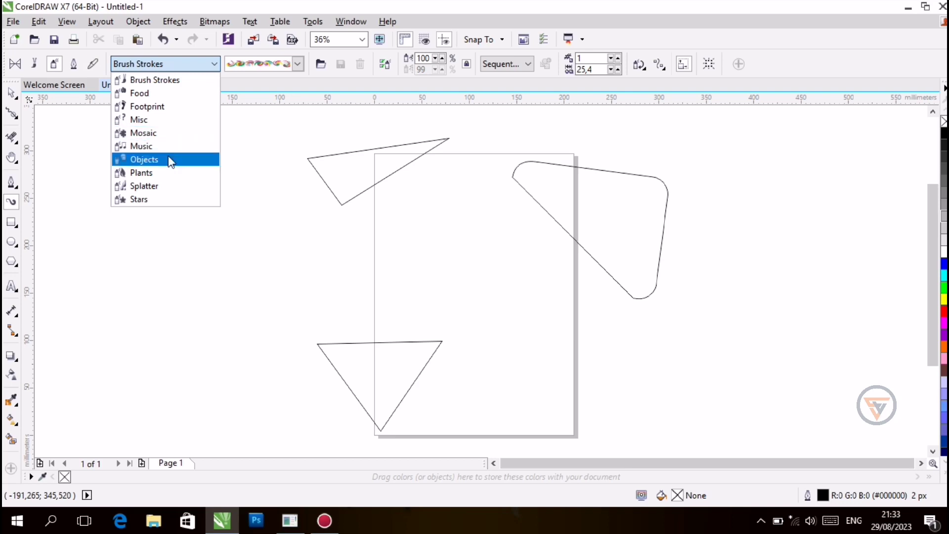
left_click(178, 80)
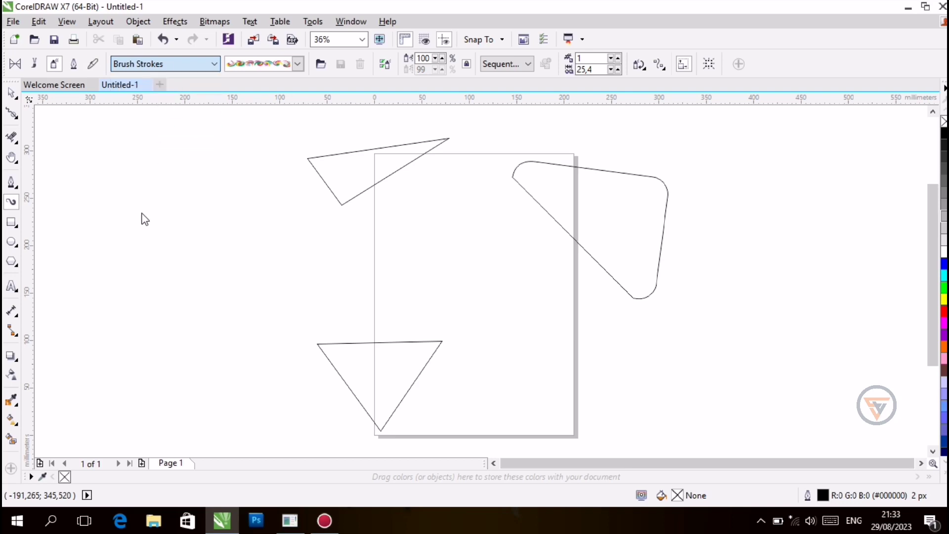
mouse_move(145, 227)
left_mouse_down()
mouse_move(132, 237)
mouse_move(148, 229)
left_mouse_up()
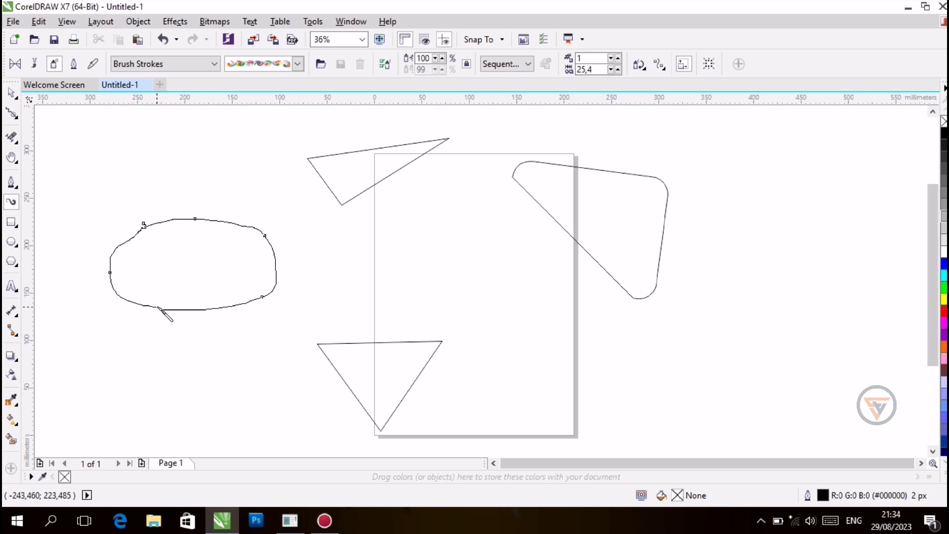
Add three small pink-purple square Mosaic strokes above the oval
left_click_drag(140, 148, 207, 171)
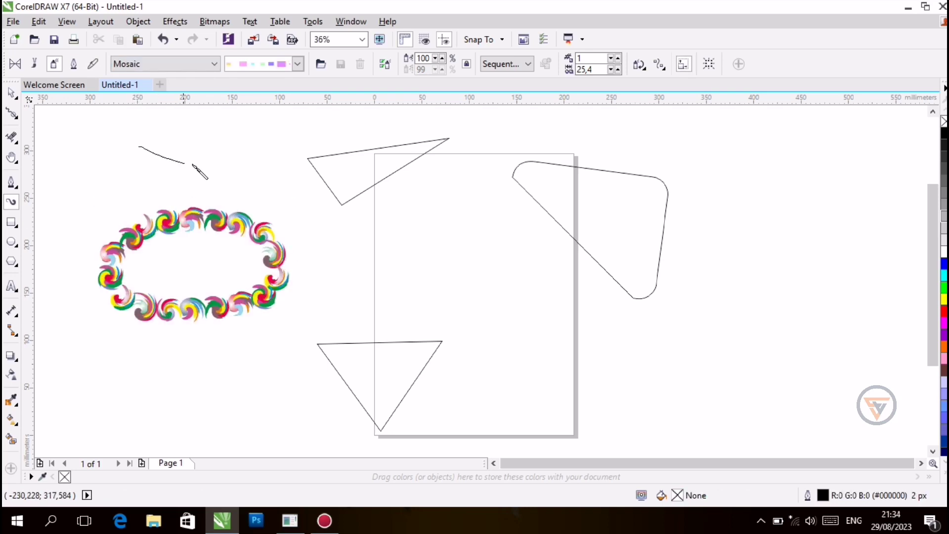
left_click(213, 63)
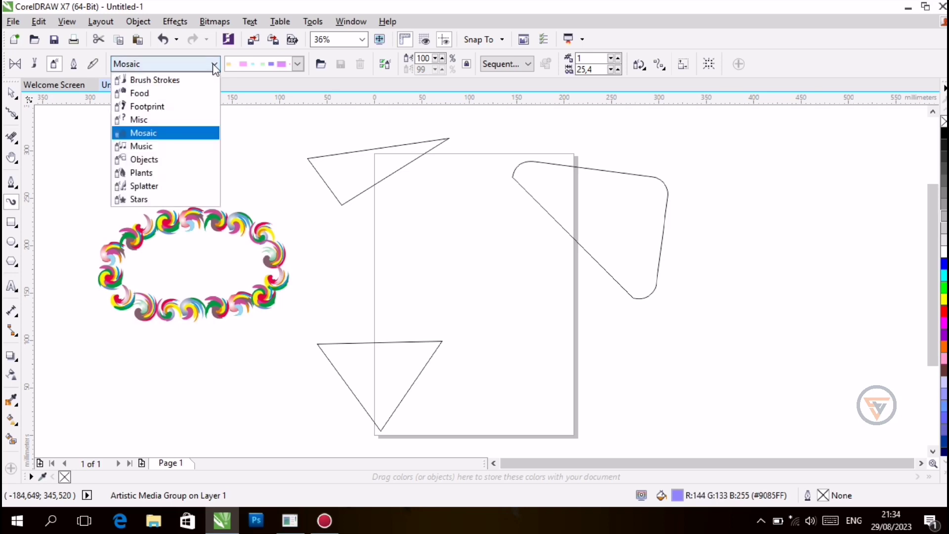
left_click(205, 111)
left_click_drag(272, 153, 241, 154)
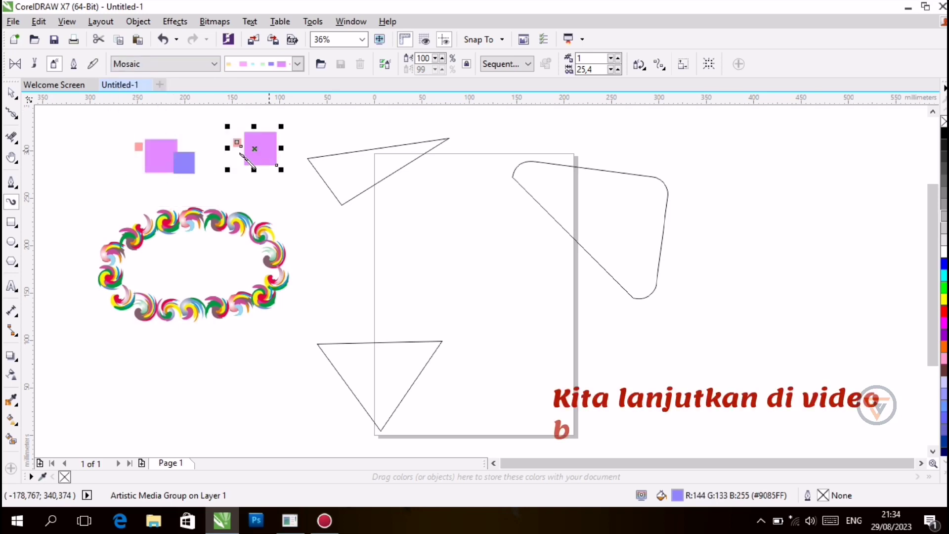
left_click_drag(283, 197, 252, 200)
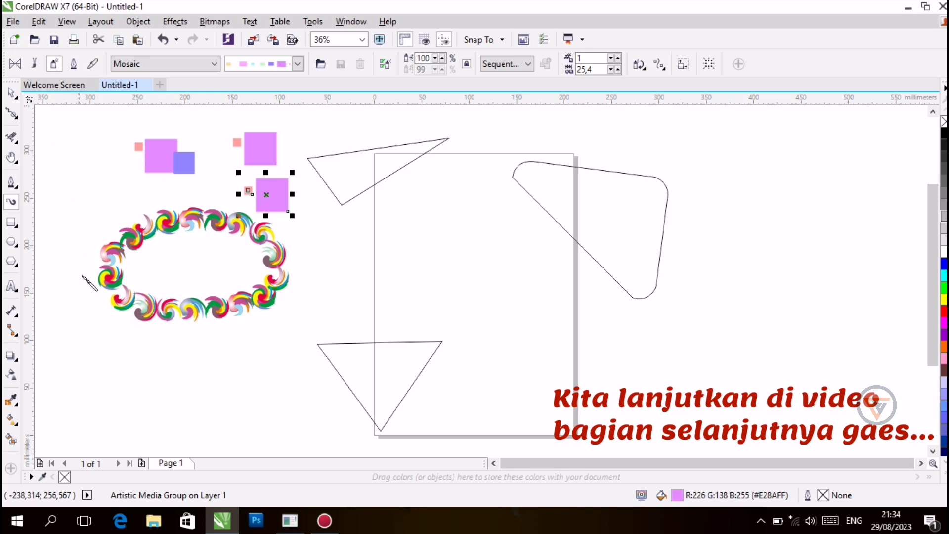